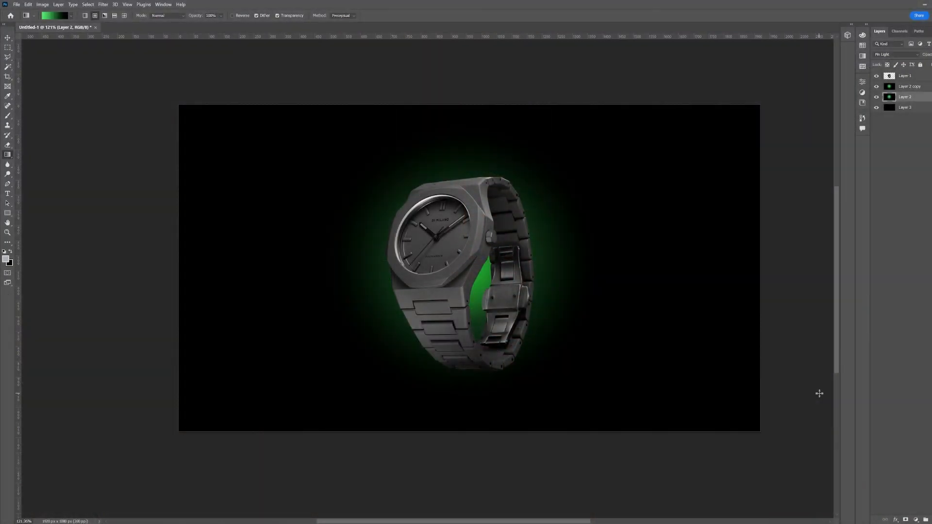
Nudge the green glow slightly and group the three background layers together
key("v")
mouse_move(452, 259)
left_mouse_down()
mouse_move(475, 264)
mouse_move(462, 249)
left_mouse_up()
left_click(918, 86)
left_click(918, 97)
left_click(921, 87)
left_click(925, 109, "shift")
key("ctrl+g")
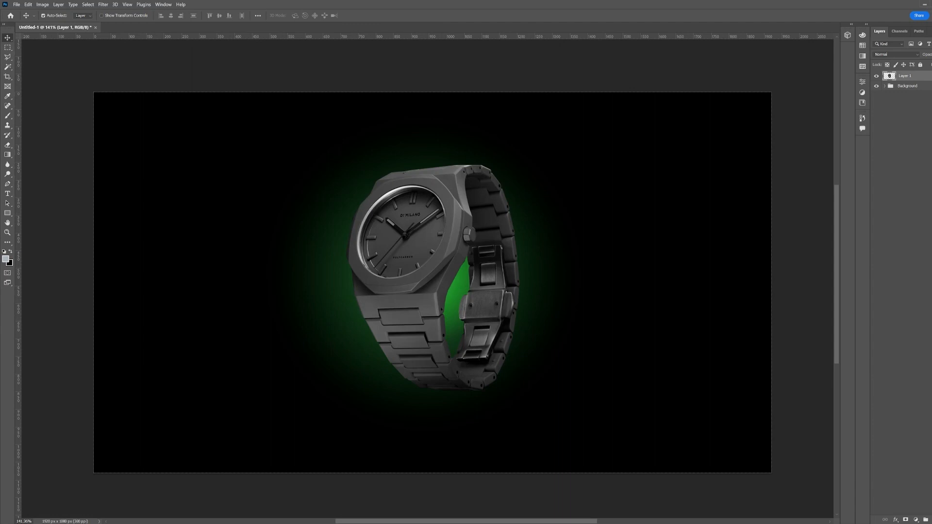
Convert the watch layer to a Smart Object and darken it with Levels: input black 24, midtones 0.75, output white 179
right_click(910, 77)
left_click(898, 185)
key("ctrl+l")
left_click(533, 149)
key("ctrl+l")
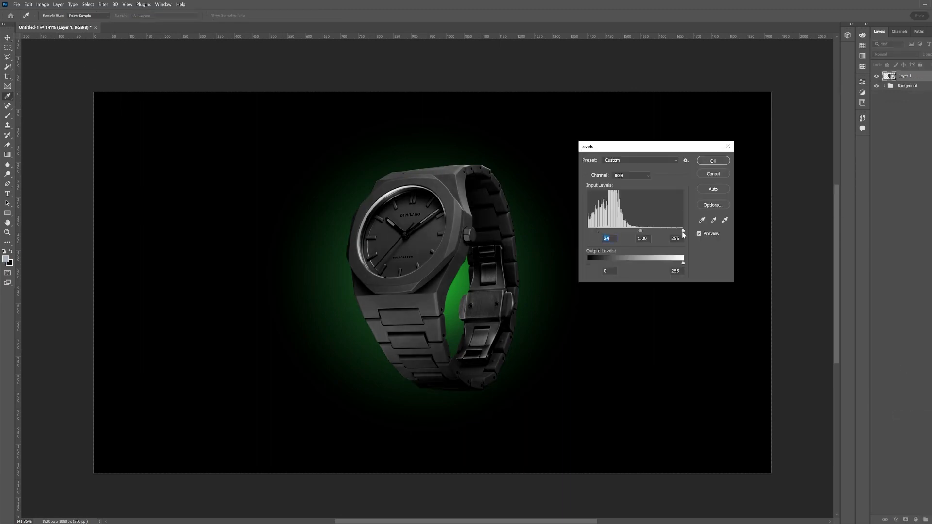
left_click_drag(644, 233, 648, 233)
left_click_drag(683, 263, 658, 265)
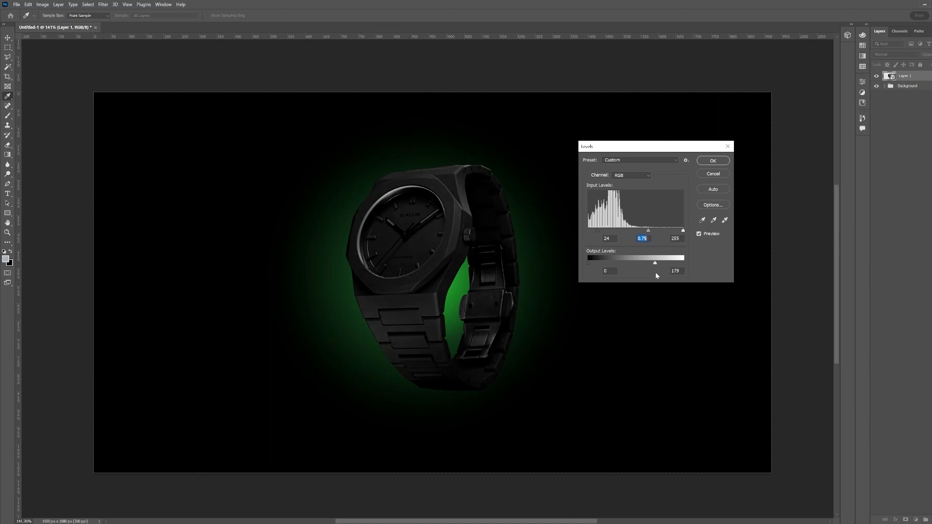
key("Return")
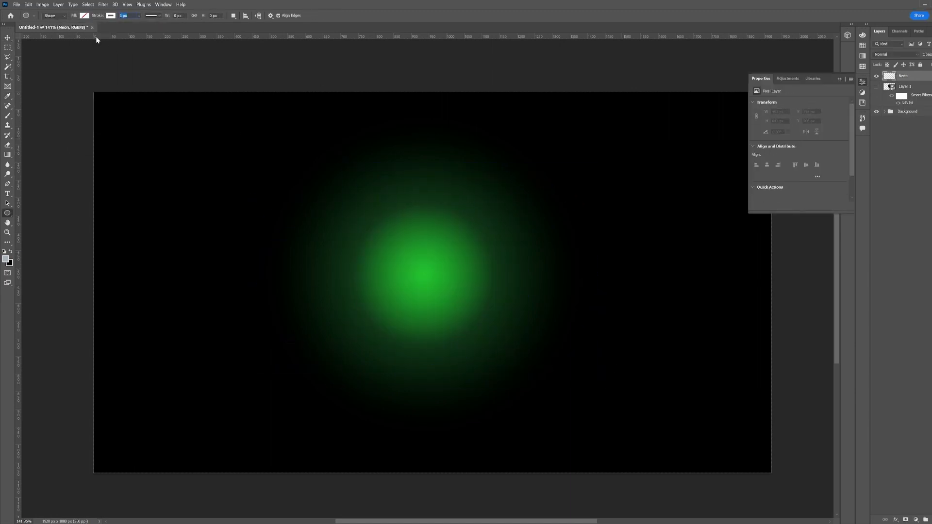
Draw a white-stroked circle with the Ellipse tool, then scale and move it to encircle the watch, showing the watch layer again
mouse_move(295, 154)
left_mouse_down()
mouse_move(499, 312)
mouse_move(504, 303)
left_mouse_up()
key("v")
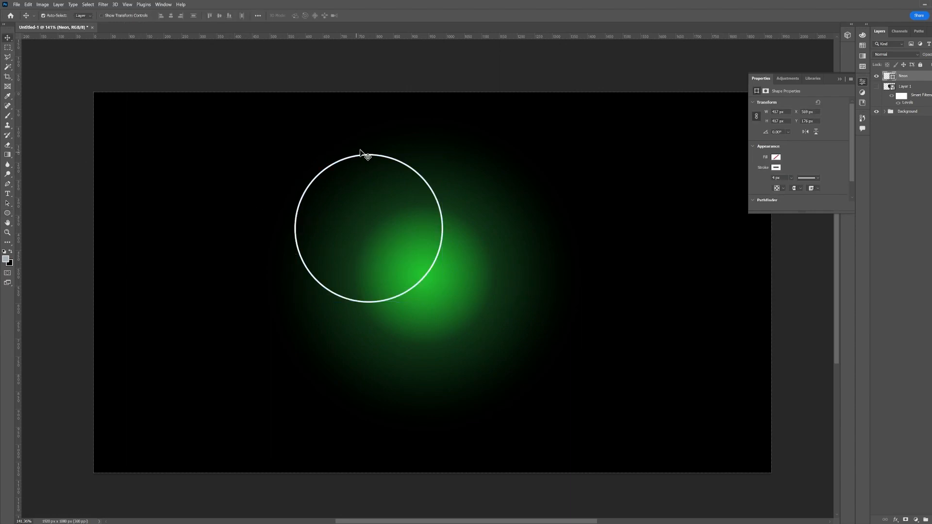
left_click_drag(440, 188, 478, 206)
left_click(877, 86)
key("ctrl+t")
left_click_drag(332, 172, 262, 102)
left_click_drag(305, 164, 367, 212)
key("Return")
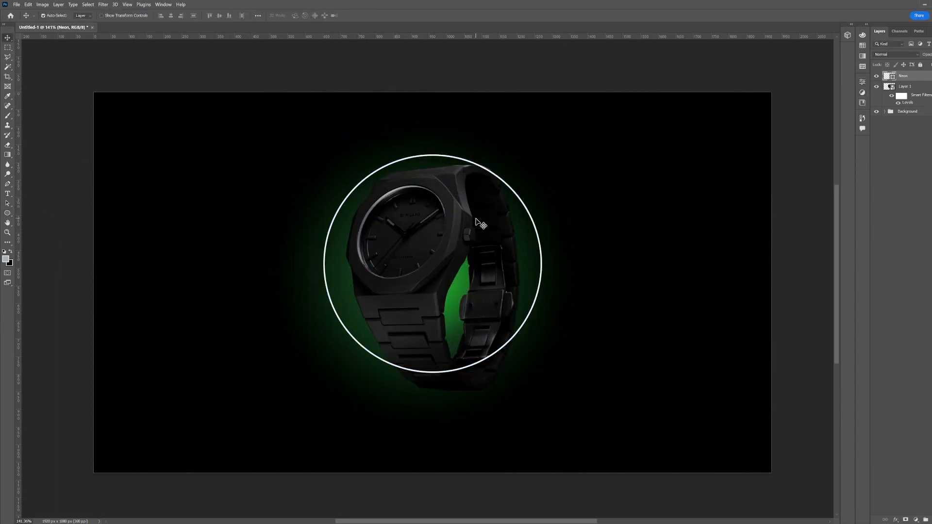
Distort the circle with Free Transform into a tilted ellipse wrapping around the watch in perspective
key("ctrl+t")
right_click(391, 206)
left_click(409, 258)
left_click_drag(323, 154, 334, 196)
key("ctrl+z")
right_click(385, 238)
left_click(425, 279)
left_click_drag(323, 154, 323, 182)
right_click(398, 198)
left_click(421, 231)
left_click_drag(534, 152, 525, 106)
left_click_drag(433, 369, 426, 355)
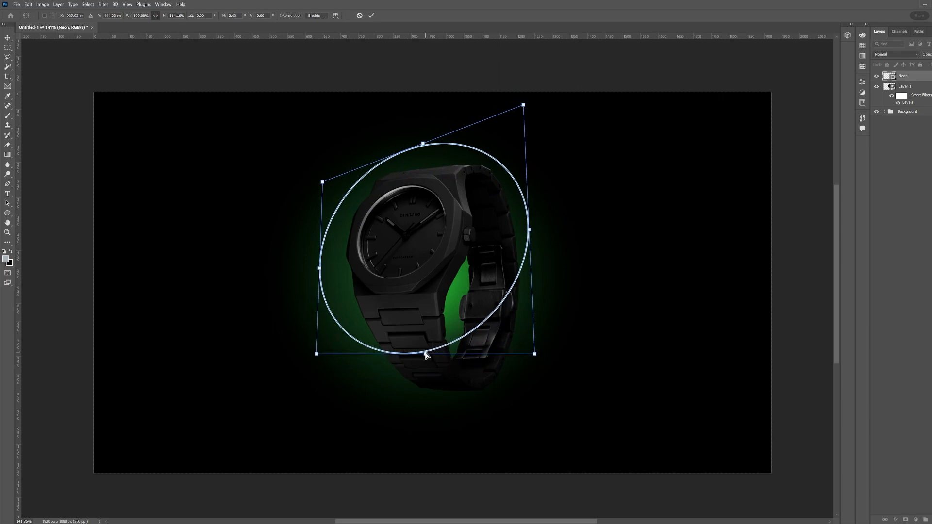
left_click_drag(535, 354, 550, 326)
left_click_drag(394, 226, 406, 240)
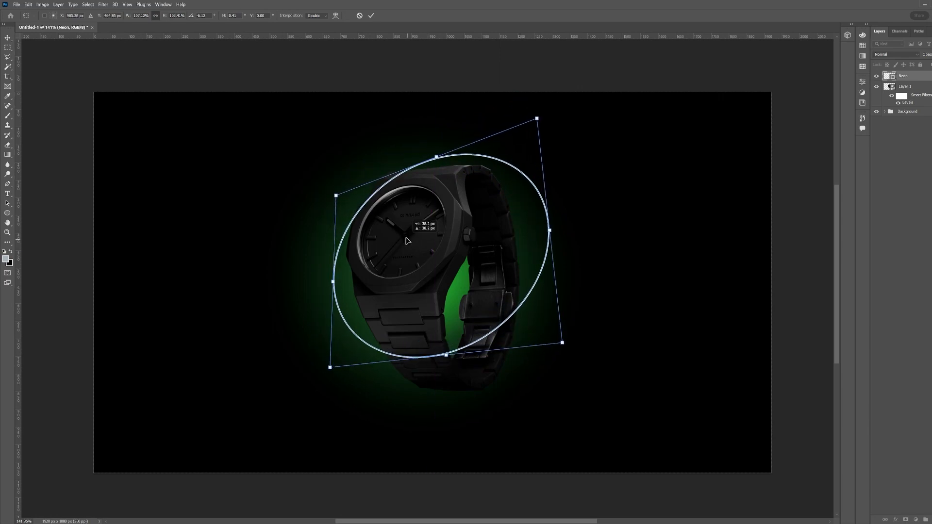
key("Return")
Duplicate the ellipse layer three times and group all the ellipse layers into a group named Neon
key("ctrl+j")
key("ctrl+j")
key("ctrl+j")
left_click(910, 108)
left_click(907, 77, "shift")
key("ctrl+g")
double_click(905, 75)
left_click(884, 76)
Rasterize the Neon copy 3 ellipse layer
right_click(903, 94)
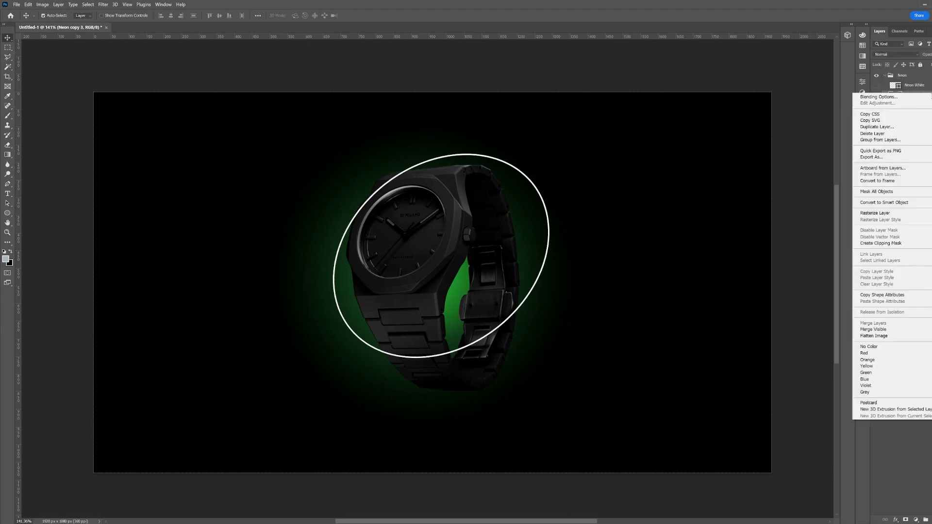
left_click(884, 244)
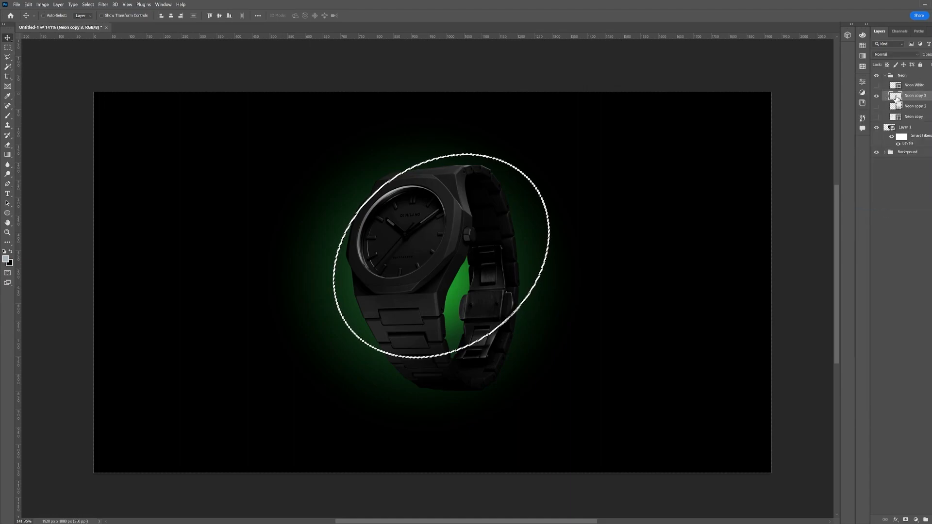
key("z")
left_click_drag(360, 171, 370, 179)
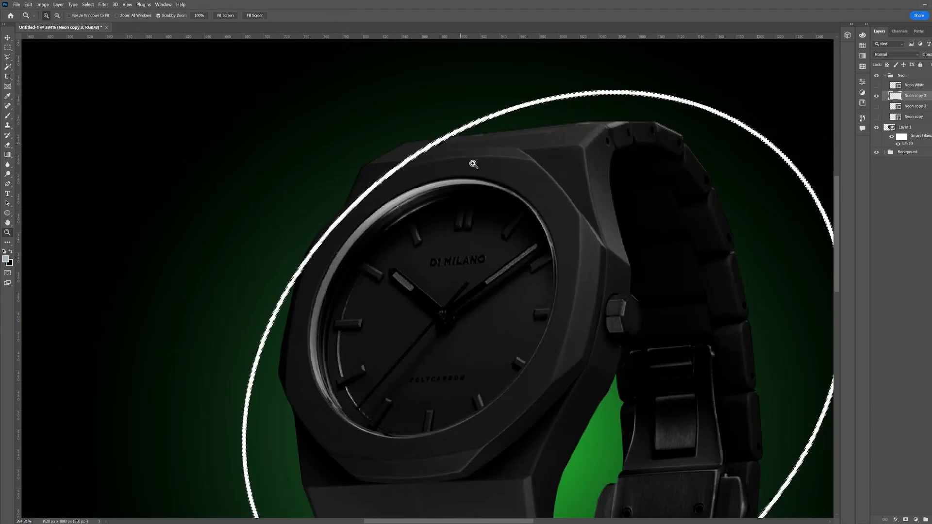
key("ctrl+0")
Expand the ring selection by 1 pixel and widen it further with a second Modify command
left_click(89, 7)
mouse_move(95, 108)
left_click(164, 108)
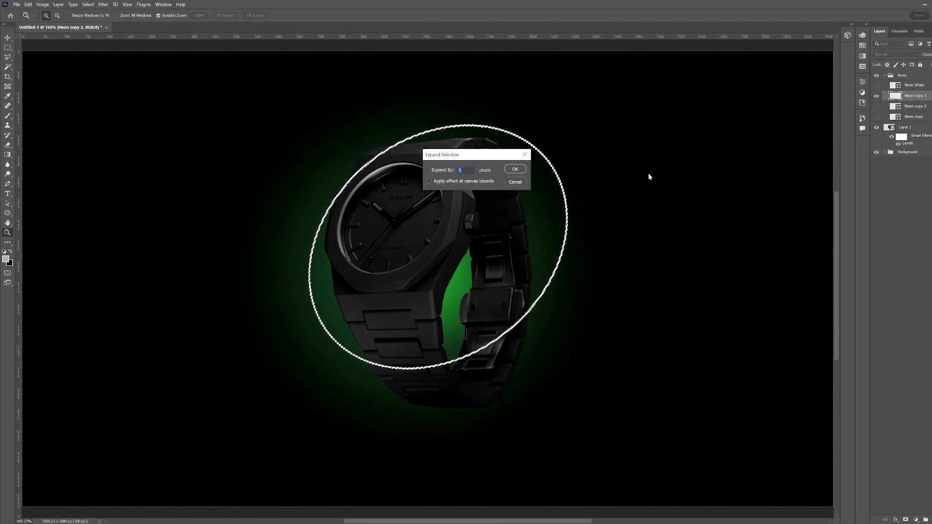
key("Return")
left_click(92, 3)
mouse_move(94, 108)
left_click(185, 127)
key("Return")
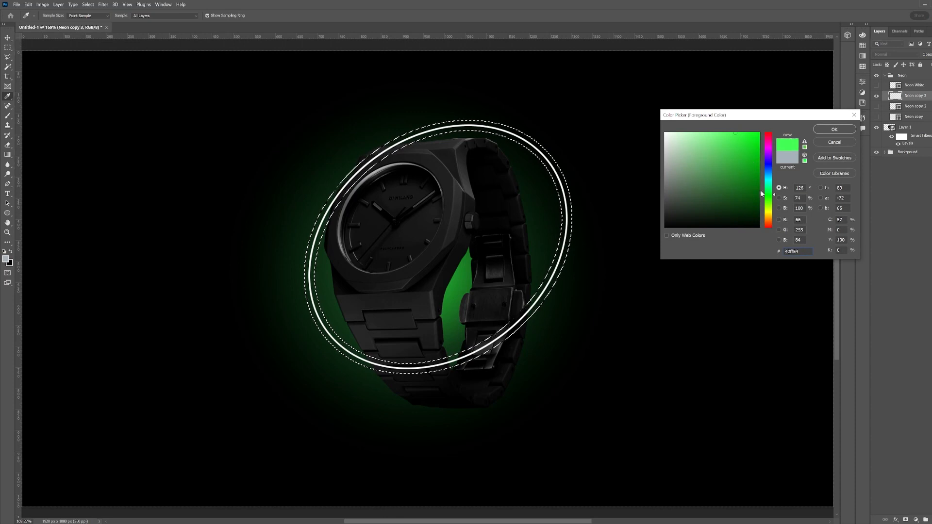
Fill the widened ring selection with the green color #42ff54
left_click(833, 129)
key("b")
key("bracketright")
key("bracketright")
key("bracketright")
key("bracketright")
key("bracketright")
mouse_move(544, 232)
left_mouse_down()
mouse_move(586, 132)
mouse_move(298, 376)
mouse_move(342, 300)
left_mouse_up()
key("ctrl+z")
key("x")
key("ctrl+BackSpace")
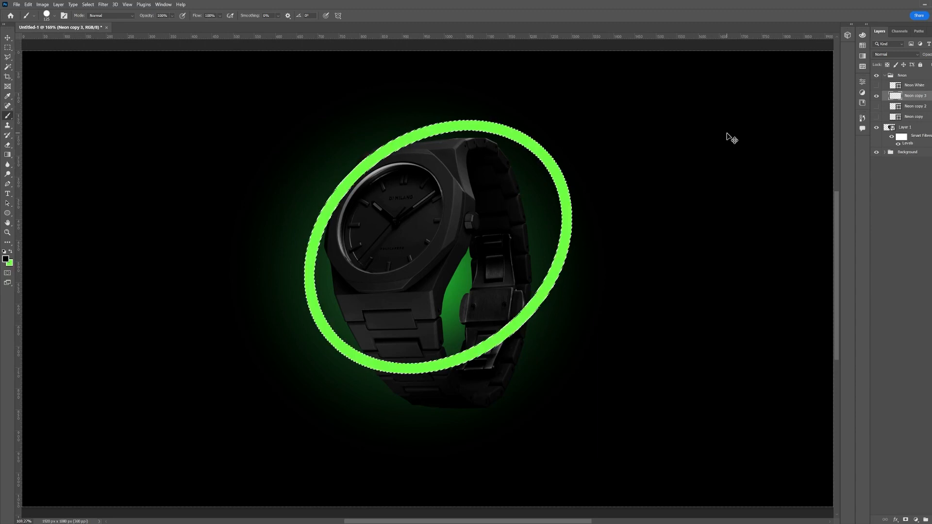
Apply a Gaussian Blur with a 4.7 pixel radius to the green ring
key("v")
left_click(103, 5)
mouse_move(112, 99)
left_click(213, 117)
left_click_drag(673, 244, 661, 243)
left_click(730, 144)
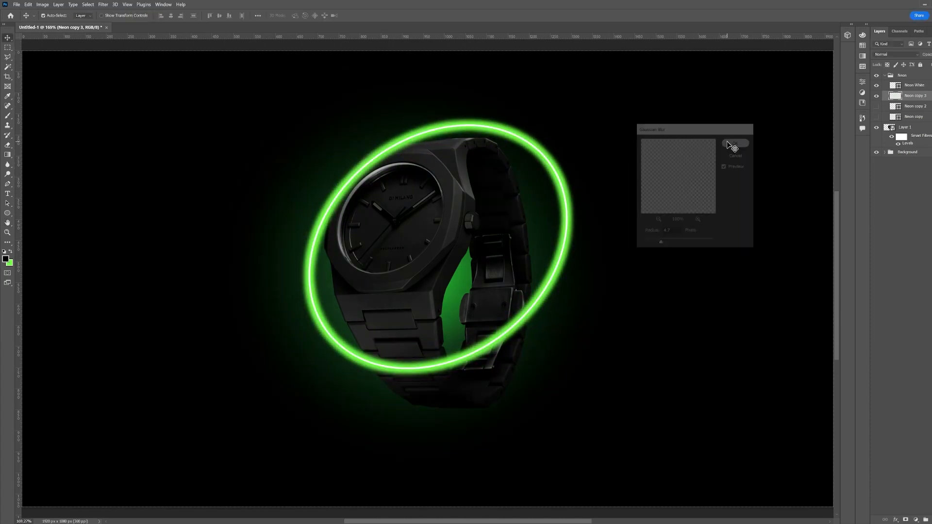
Add a layer mask to the Neon group from the inverted watch selection so the ring passes behind the watch
left_click(896, 87)
left_click(7, 213)
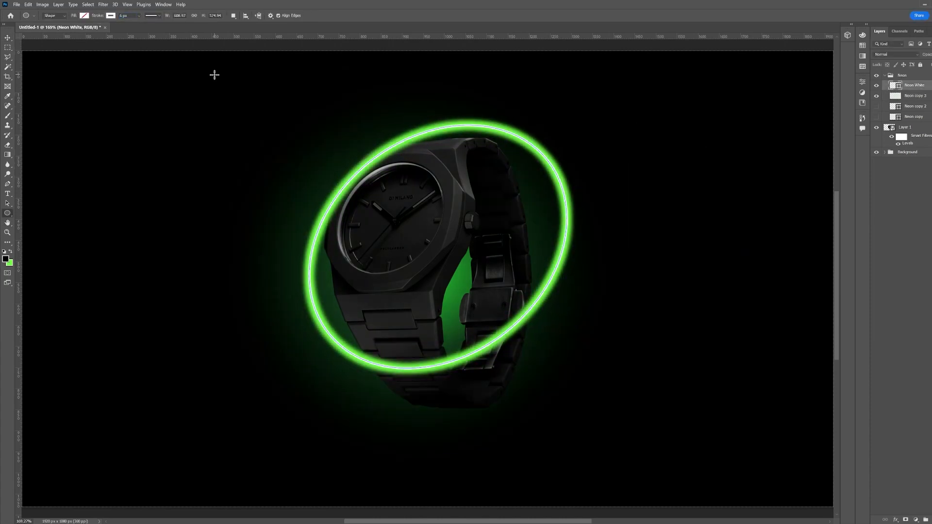
key("v")
left_click(876, 96)
left_click(876, 96)
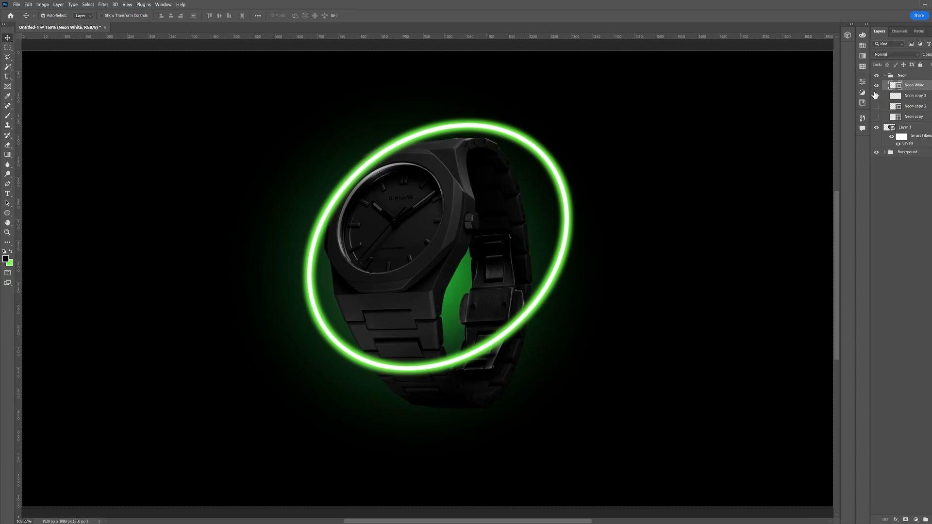
left_click(889, 128, "ctrl")
left_click(884, 75)
left_click(906, 519)
key("ctrl+z")
key("m")
right_click(421, 189)
left_click(447, 207)
left_click(906, 520)
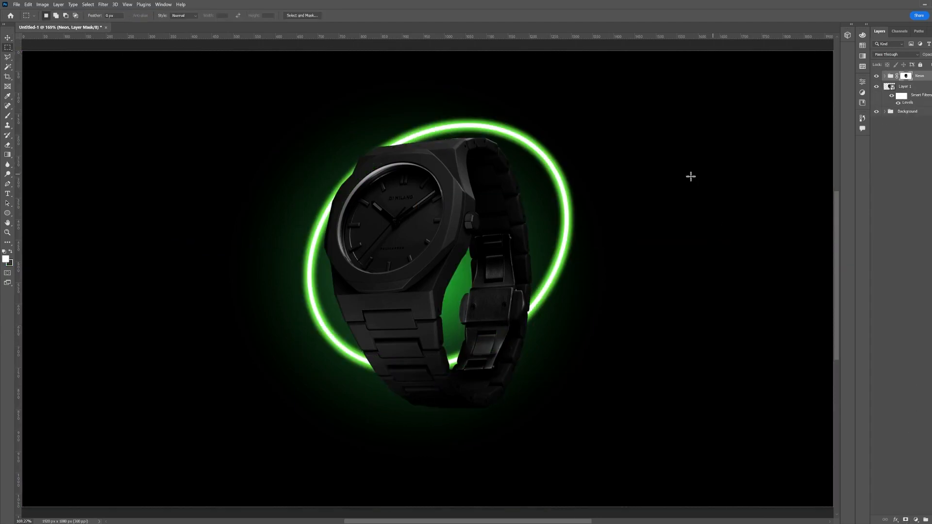
Paint on the Neon group mask to bring the ring in front of the watch at its lower right and upper left
key("b")
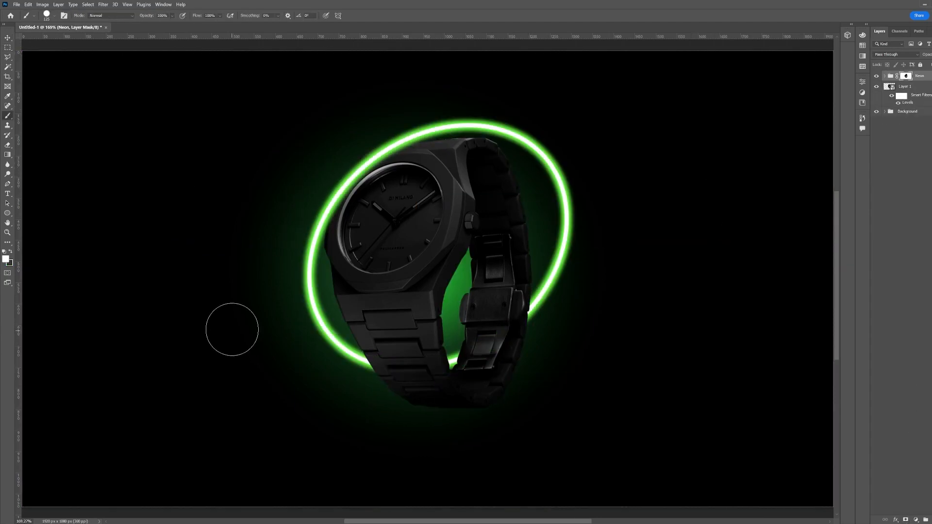
left_click(890, 87, "ctrl")
left_click_drag(481, 364, 534, 299)
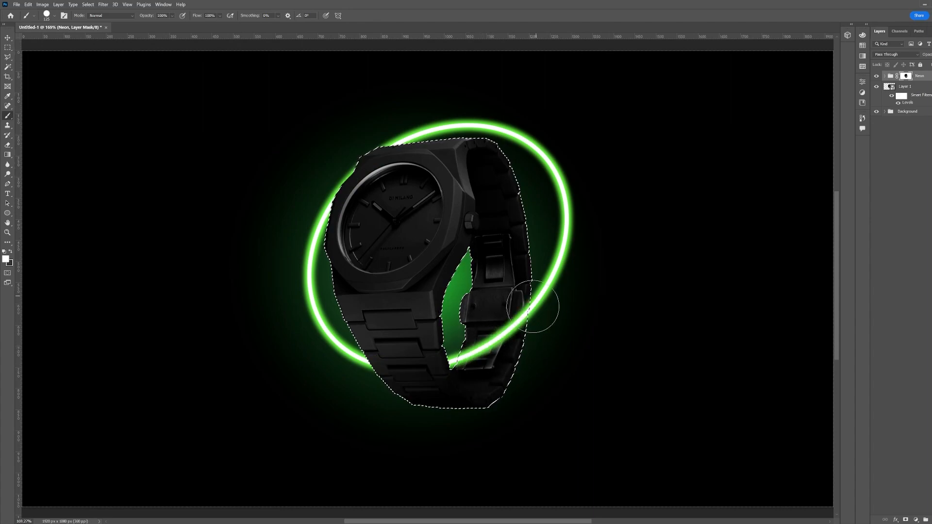
left_click_drag(367, 196, 290, 236)
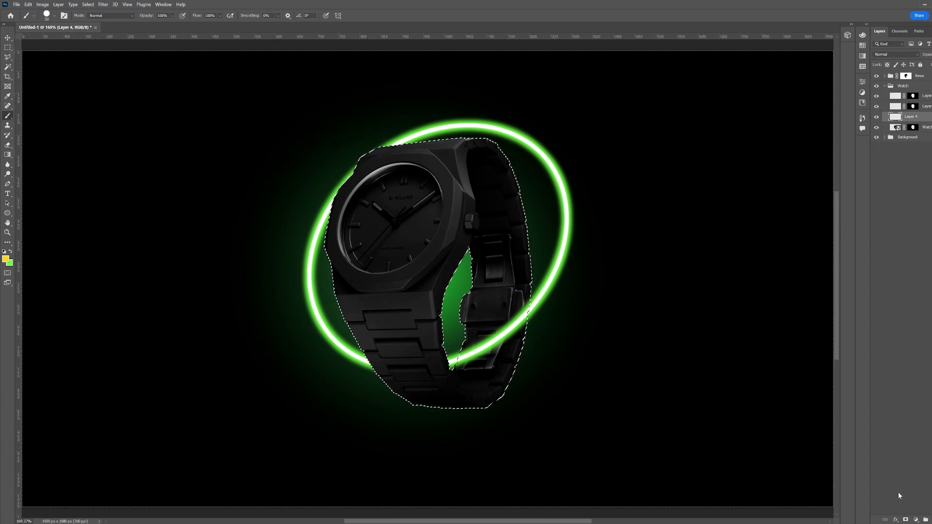
Modify the watch selection and add a layer mask to Layer 4 from it
key("m")
right_click(392, 227)
left_click(88, 5)
mouse_move(127, 110)
left_click(188, 132)
left_click(518, 170)
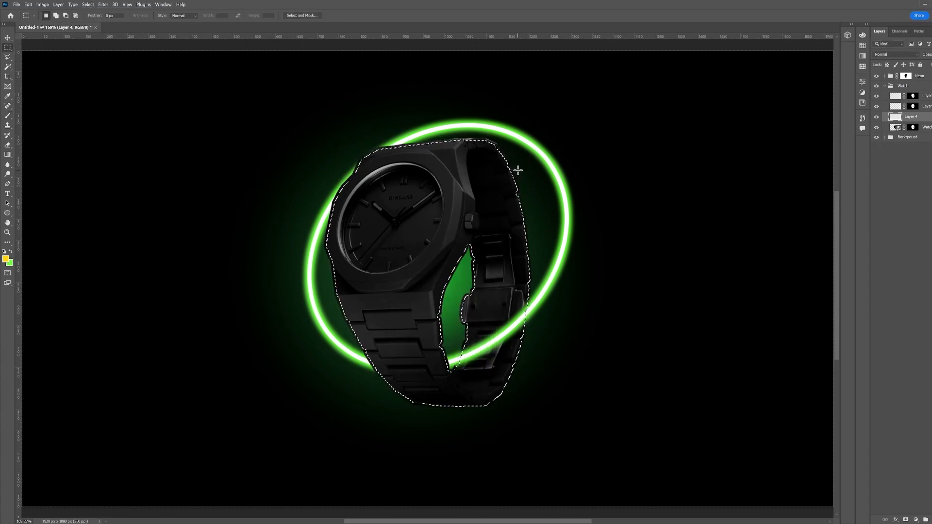
right_click(369, 190)
left_click(403, 201)
left_click(906, 519)
key("b")
left_click(896, 117)
left_click_drag(397, 146, 342, 191)
key("ctrl+z")
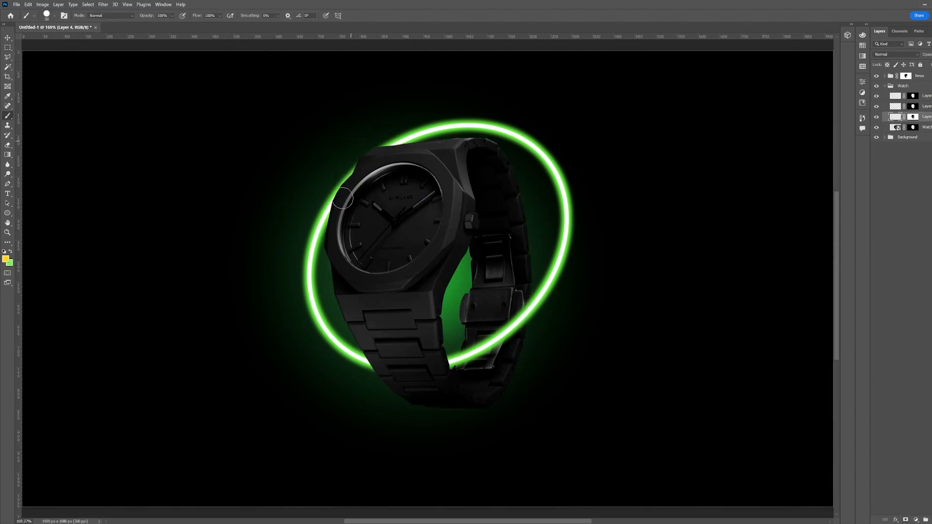
Invert the mask on Layer 4 while keeping the watch selection
left_click(913, 116)
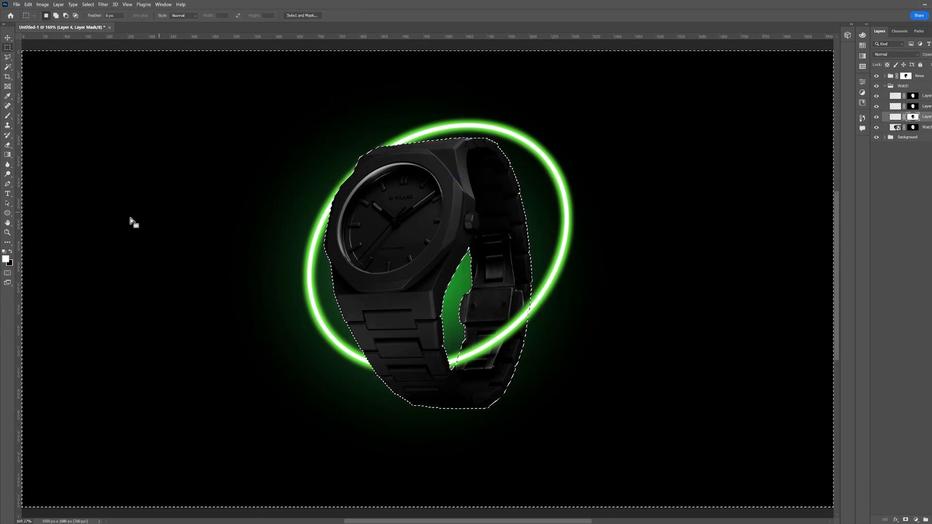
key("ctrl+i")
key("ctrl+d")
key("ctrl+z")
Set the background color to white and fill the selection on Layer 4 to draw a white outline around the watch
key("x")
right_click(384, 232)
left_click(432, 319)
key("bracketright")
key("bracketright")
key("bracketright")
key("bracketright")
left_click_drag(319, 252, 351, 170)
left_click(10, 263)
left_click_drag(672, 141, 636, 90)
key("Return")
key("ctrl+BackSpace")
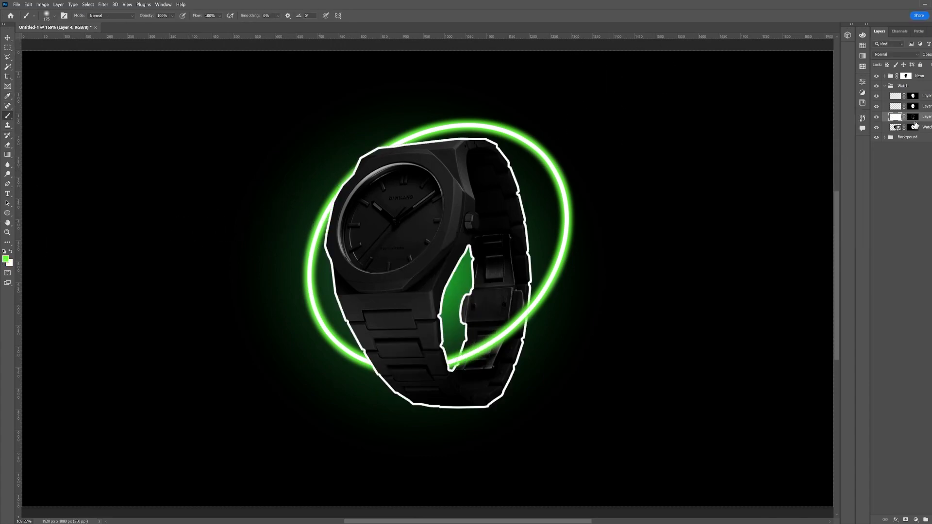
Duplicate the outline layer, fill the copy with green and place it beneath the white outline
key("ctrl+j")
key("x")
key("ctrl+BackSpace")
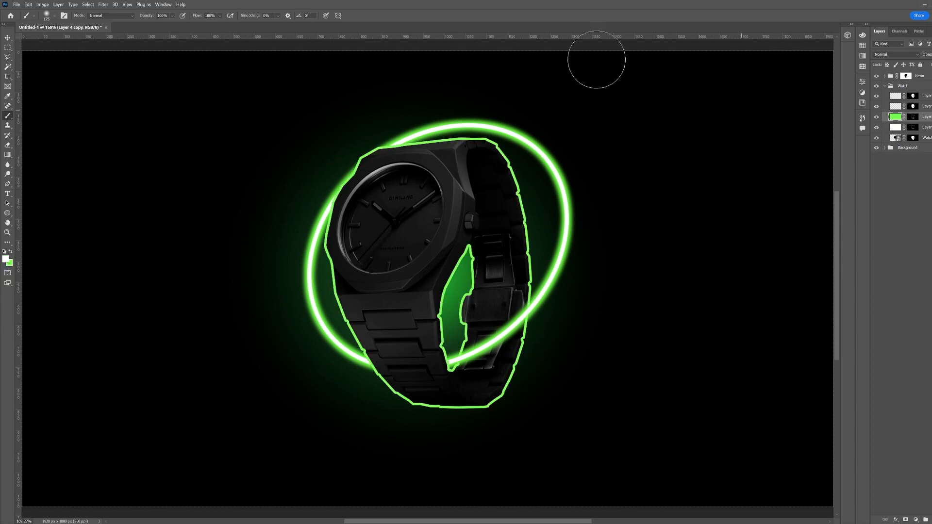
left_click_drag(887, 128, 886, 115)
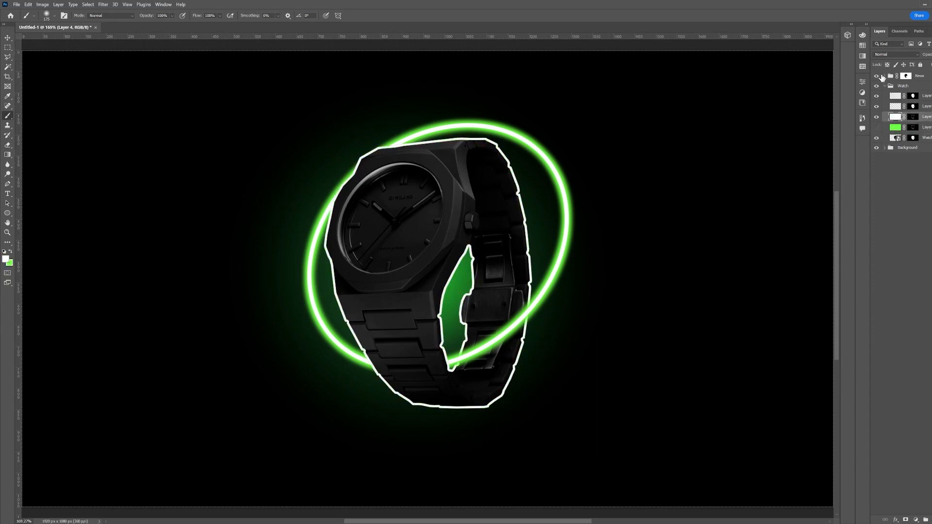
Switch to a soft Eraser set to 60% opacity
left_click(8, 145)
key("ctrl+z")
right_click(322, 280)
mouse_move(333, 268)
left_mouse_down()
mouse_move(350, 330)
mouse_move(343, 311)
left_mouse_up()
left_click(371, 365)
key("ctrl+z")
type("60")
key("Return")
left_click_drag(368, 365, 341, 281)
key("ctrl+z")
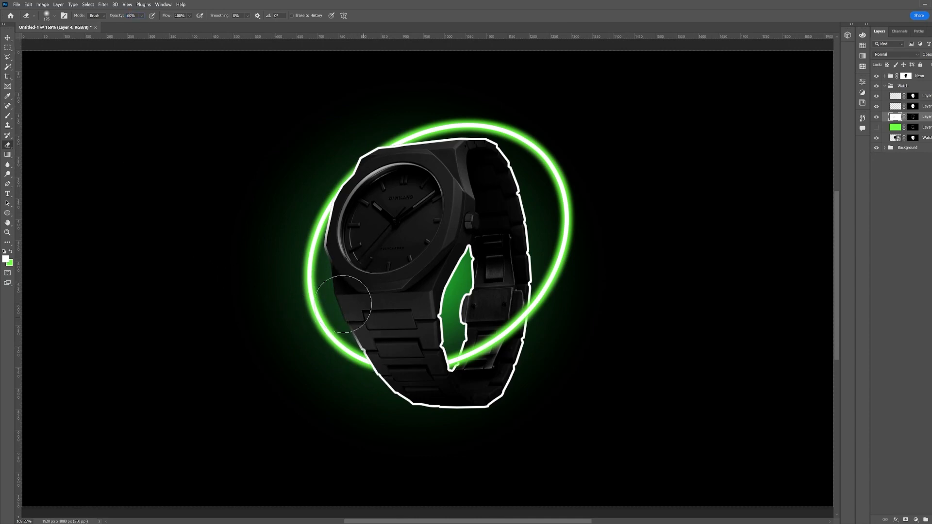
mouse_move(447, 150)
left_mouse_down()
mouse_move(548, 157)
mouse_move(477, 249)
mouse_move(523, 229)
mouse_move(493, 225)
mouse_move(452, 247)
mouse_move(490, 257)
mouse_move(390, 256)
mouse_move(412, 326)
mouse_move(424, 262)
mouse_move(441, 312)
left_mouse_up()
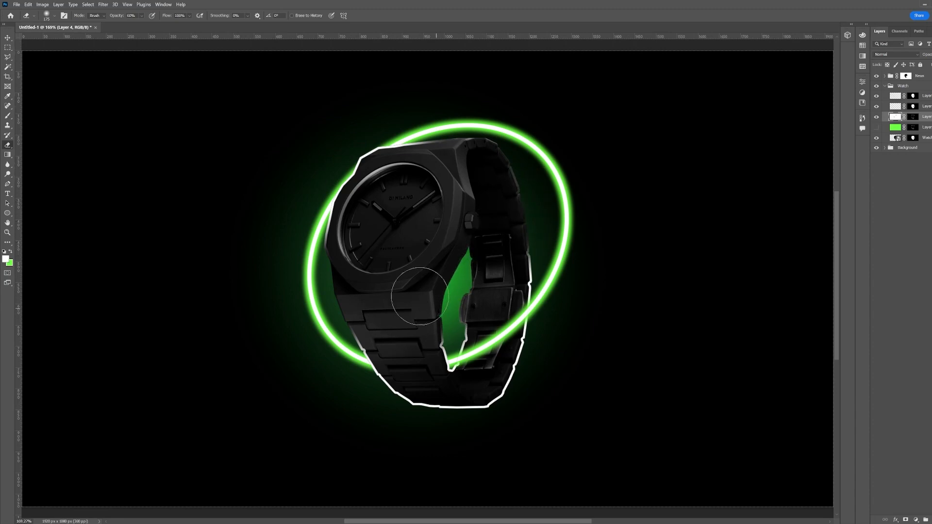
mouse_move(506, 271)
left_mouse_down()
mouse_move(435, 424)
mouse_move(547, 381)
mouse_move(366, 427)
mouse_move(389, 389)
left_mouse_up()
key("z")
key("ctrl+z")
key("ctrl+z")
Erase the white outline along the watch's right side and part of the green outline at the lower left
key("e")
mouse_move(485, 181)
left_mouse_down()
mouse_move(506, 192)
mouse_move(511, 175)
mouse_move(523, 247)
mouse_move(487, 231)
mouse_move(458, 283)
mouse_move(401, 339)
mouse_move(438, 346)
mouse_move(398, 418)
mouse_move(484, 416)
mouse_move(528, 388)
mouse_move(424, 424)
mouse_move(555, 359)
left_mouse_up()
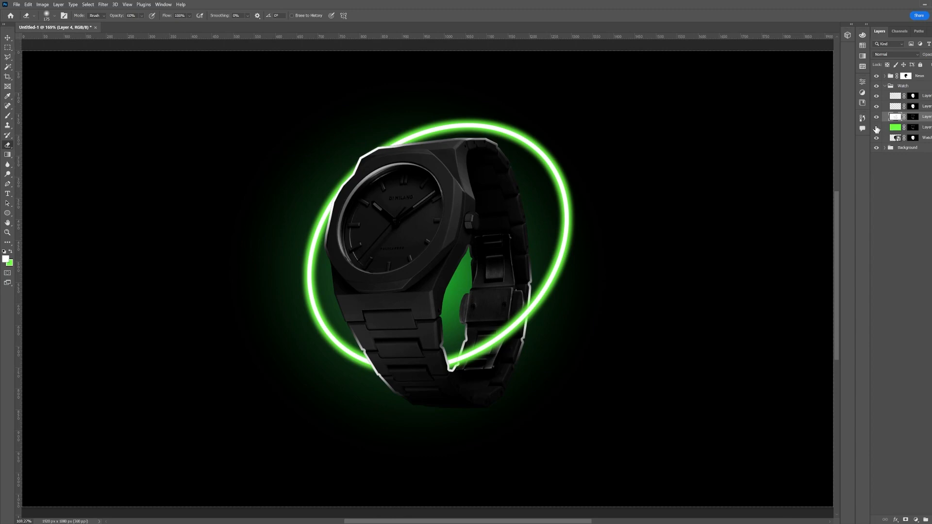
left_click(876, 128)
mouse_move(395, 364)
left_mouse_down()
mouse_move(475, 437)
mouse_move(461, 437)
mouse_move(521, 227)
mouse_move(527, 257)
mouse_move(456, 146)
mouse_move(451, 281)
mouse_move(369, 326)
left_mouse_up()
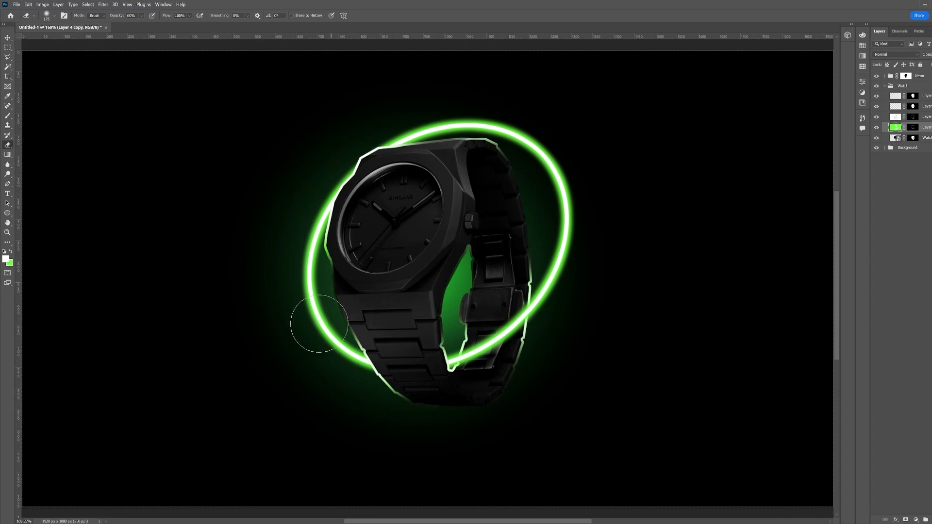
Duplicate the outline layer twice and rename the green outline layer Rim
left_click(893, 109)
key("ctrl+j")
key("ctrl+j")
left_click(899, 128)
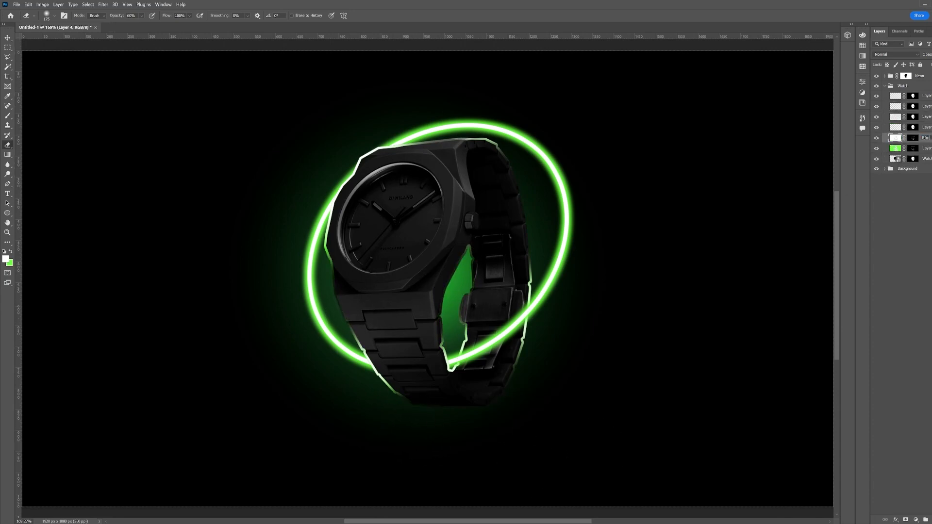
key("Tab")
type("Rim")
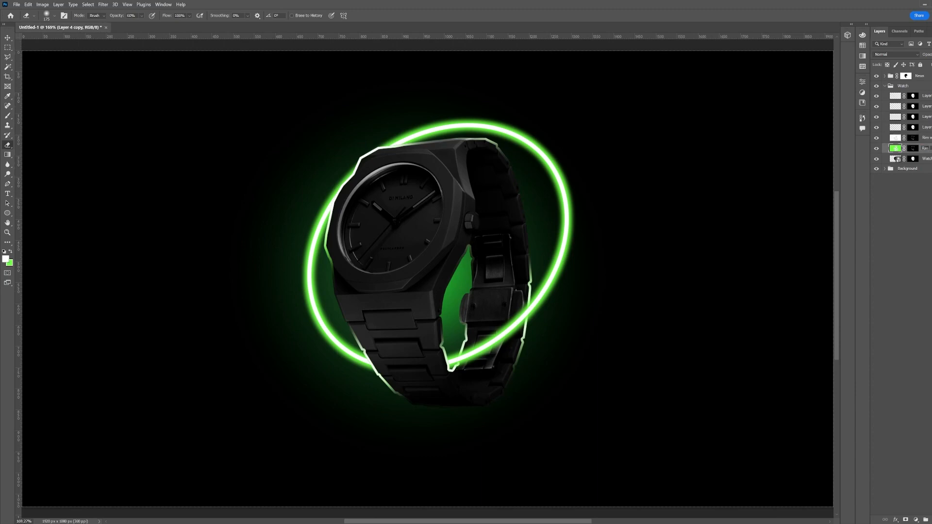
Paint a broad green glow stroke across the watch on the layer above the rim layers
left_click(877, 138)
left_click(876, 137)
left_click(898, 128)
key("b")
key("x")
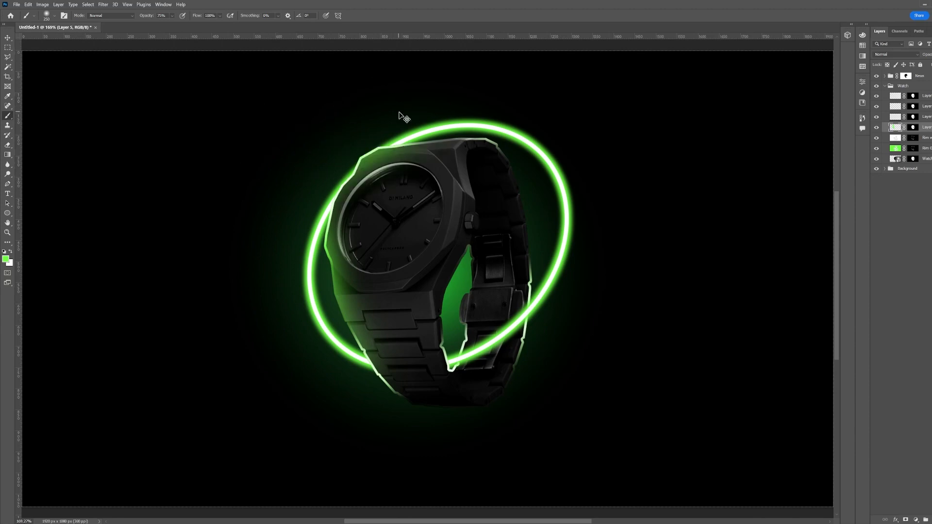
mouse_move(476, 91)
left_mouse_down()
mouse_move(575, 139)
mouse_move(557, 166)
mouse_move(595, 333)
mouse_move(375, 394)
left_mouse_up()
mouse_move(497, 295)
left_mouse_down()
mouse_move(447, 306)
mouse_move(478, 264)
mouse_move(456, 321)
left_mouse_up()
key("ctrl+z")
Load the watch's selection and erase parts of the green glow with a 37% opacity eraser, then deselect
left_click(912, 128, "ctrl")
key("e")
left_click_drag(500, 238, 491, 307)
key("ctrl+z")
left_click_drag(119, 16, 108, 17)
mouse_move(488, 262)
left_mouse_down()
mouse_move(480, 301)
mouse_move(464, 279)
mouse_move(470, 331)
left_mouse_up()
key("bracketleft")
key("bracketleft")
key("bracketleft")
key("bracketright")
key("bracketright")
mouse_move(490, 381)
left_mouse_down()
mouse_move(488, 409)
mouse_move(491, 345)
mouse_move(486, 378)
left_mouse_up()
mouse_move(414, 348)
left_mouse_down()
mouse_move(425, 289)
mouse_move(401, 353)
left_mouse_up()
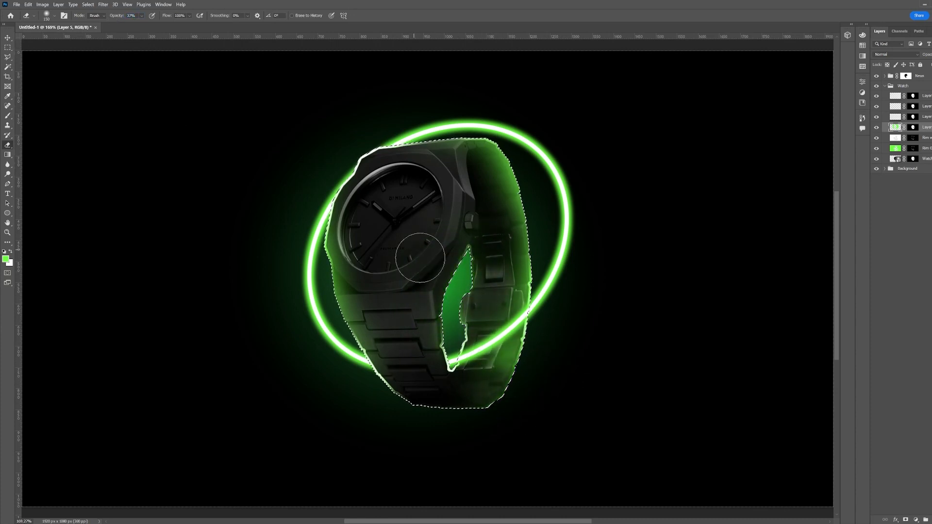
left_click_drag(485, 185, 490, 223)
key("ctrl+d")
Set the glow layer's blend mode to Normal
left_click(896, 54)
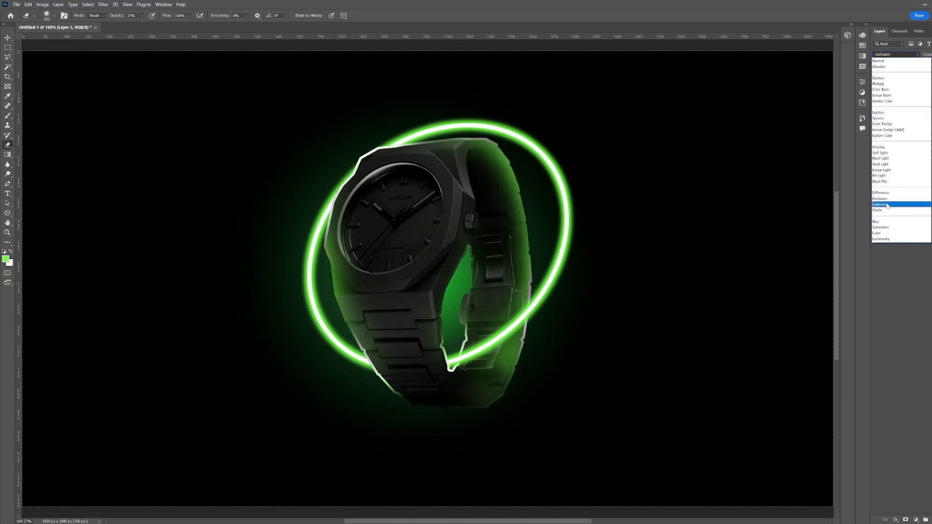
left_click(896, 61)
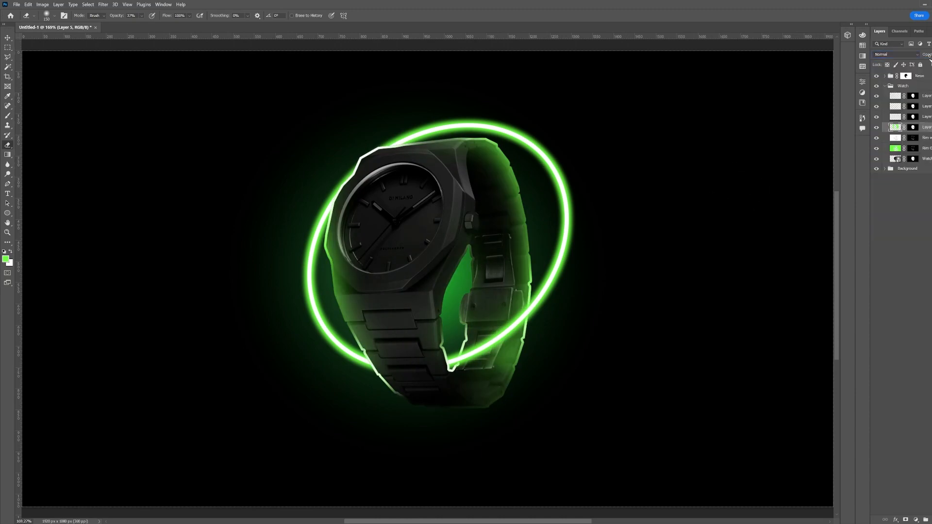
left_click_drag(931, 55, 929, 56)
Select the copied glow layer and move it down one position in the layer stack
left_click(896, 117)
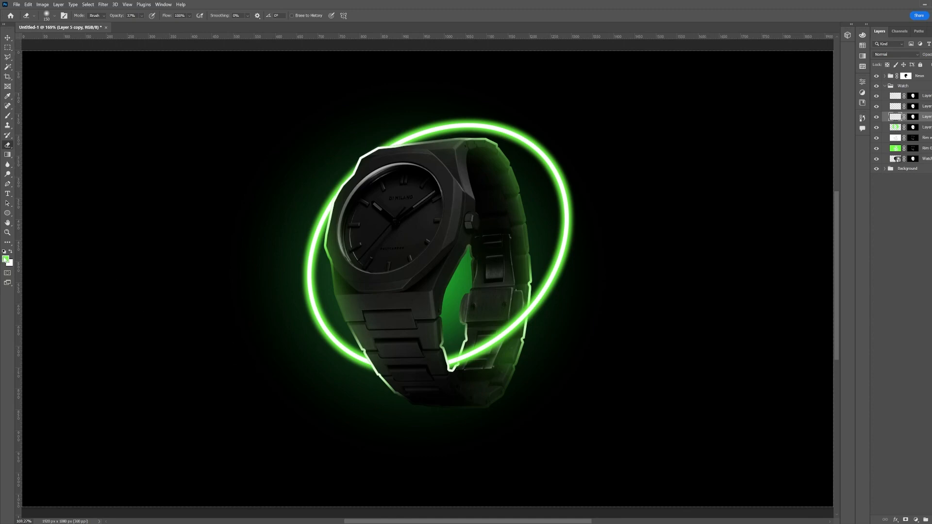
left_click(6, 259)
key("Escape")
key("x")
left_click(6, 259)
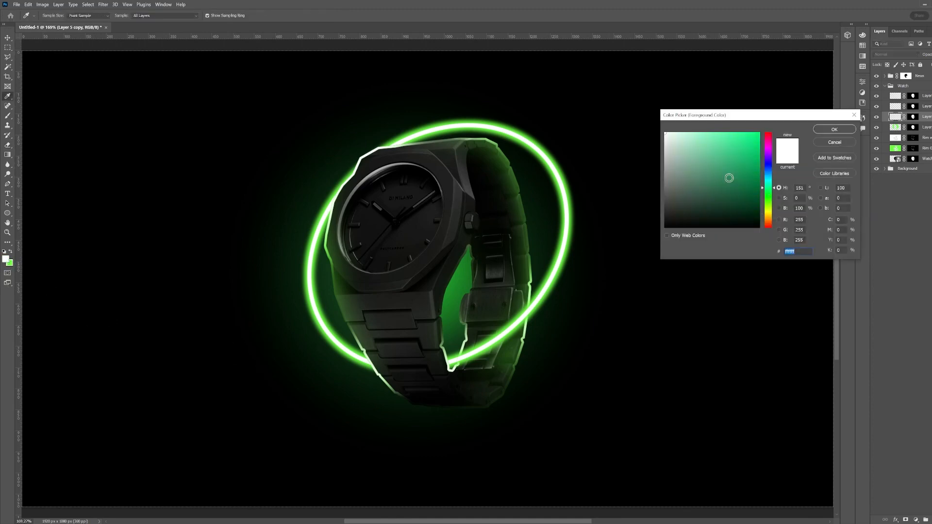
key("Return")
key("e")
key("ctrl+bracketleft")
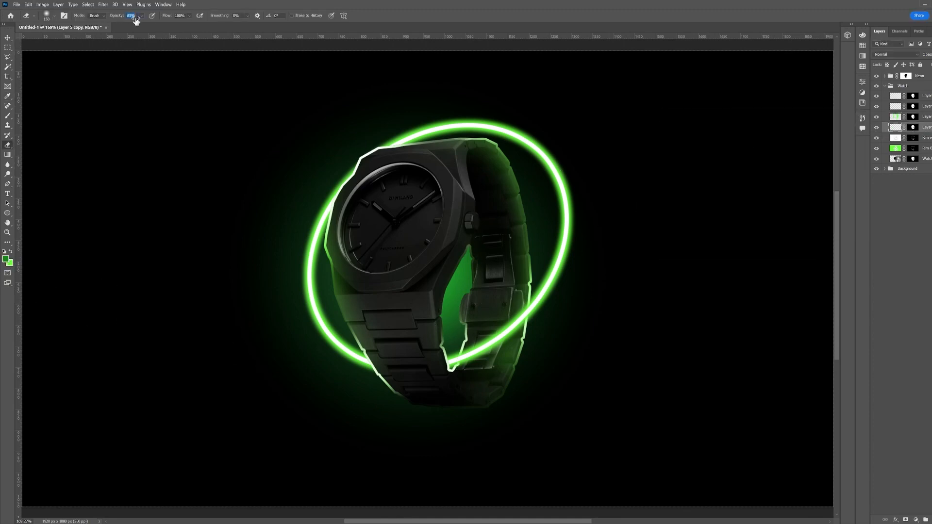
Paint green glow strokes across the watch's left side and bracelet gap with a large soft brush
key("b")
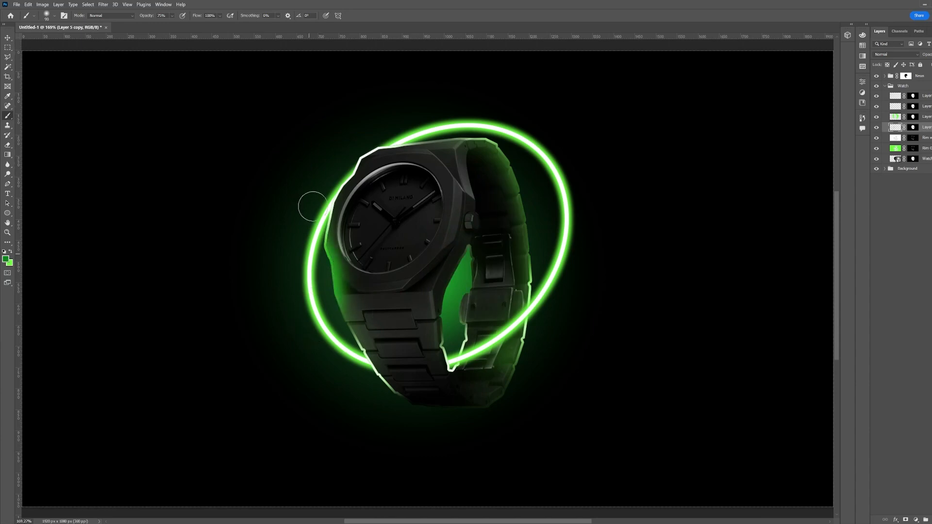
key("bracketright")
key("bracketright")
key("bracketright")
mouse_move(378, 395)
left_mouse_down()
mouse_move(338, 360)
mouse_move(318, 141)
left_mouse_up()
key("bracketleft")
key("bracketleft")
mouse_move(427, 121)
left_mouse_down()
mouse_move(524, 129)
mouse_move(545, 224)
mouse_move(546, 458)
left_mouse_up()
key("bracketright")
key("bracketright")
key("bracketright")
key("bracketright")
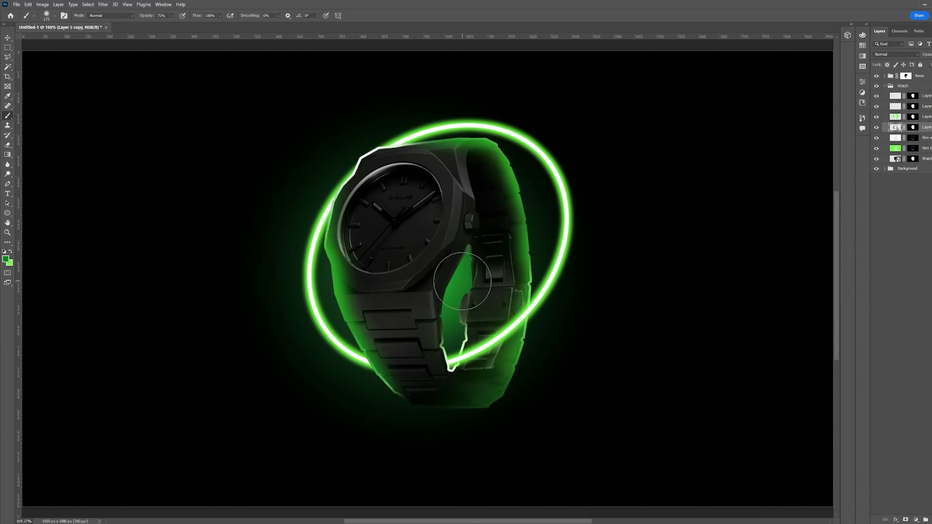
mouse_move(464, 278)
left_mouse_down()
mouse_move(455, 298)
mouse_move(466, 298)
mouse_move(428, 342)
left_mouse_up()
Erase some glow from the watch's center and set the layer's blend mode to Linear Light
key("e")
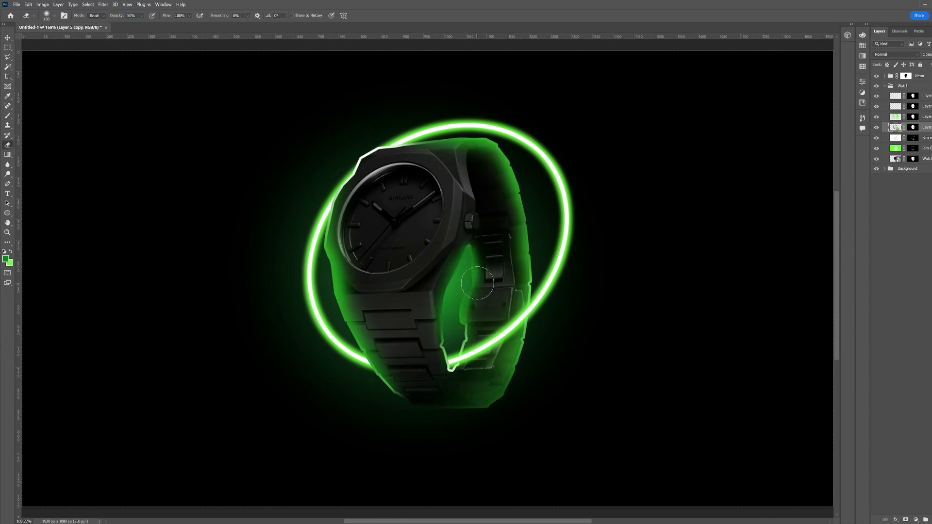
left_click_drag(444, 254, 435, 315)
left_click(895, 55)
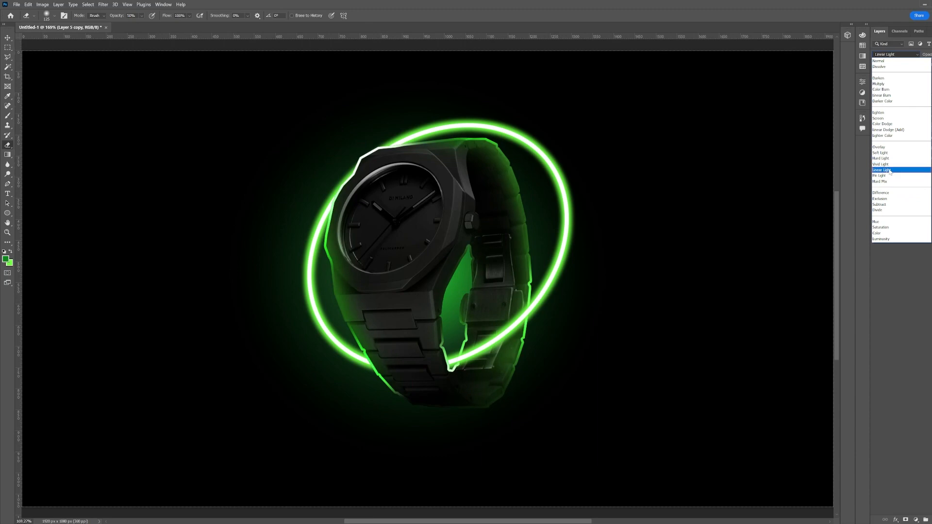
left_click(891, 173)
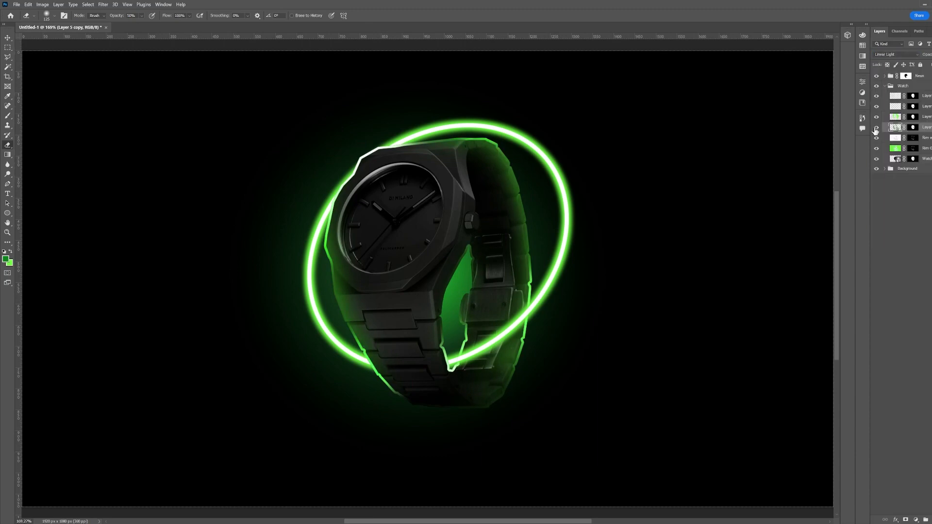
Apply a Gaussian Blur with a radius of about 3.6 pixels to the white rim layer
left_click(924, 138)
left_click(899, 54)
left_click(900, 146)
left_click(899, 55)
left_click(891, 61)
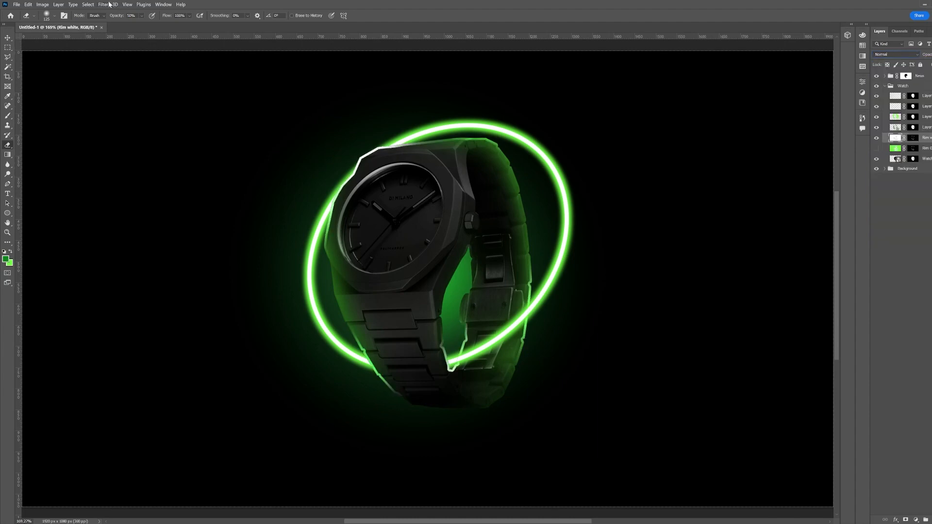
left_click(108, 4)
left_click(108, 13)
left_click(105, 4)
mouse_move(118, 94)
left_click(213, 120)
left_click_drag(660, 243, 656, 244)
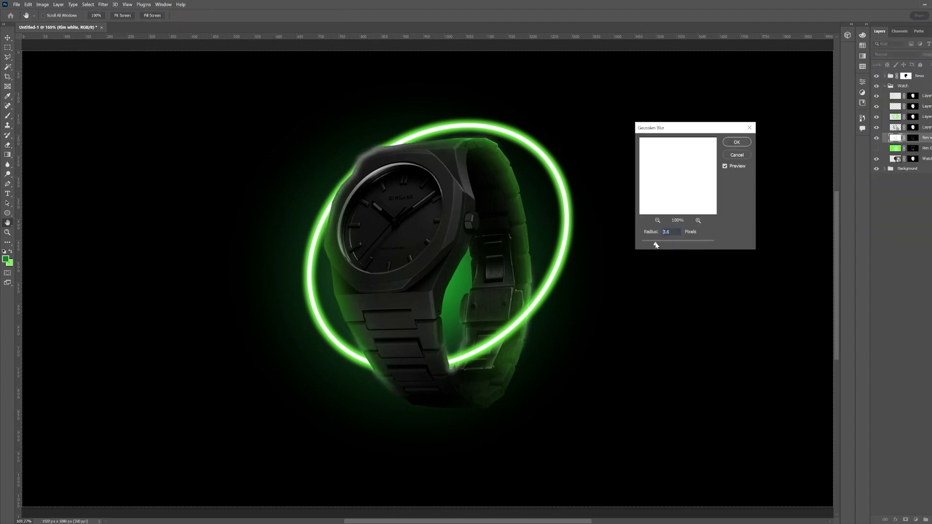
left_click(733, 143)
Move the green rim layer's mask onto the white rim layer, replacing its existing mask
left_click(877, 138)
left_click(877, 139)
left_click_drag(913, 139, 910, 147)
left_click(502, 198)
left_click(914, 138)
left_click(895, 138)
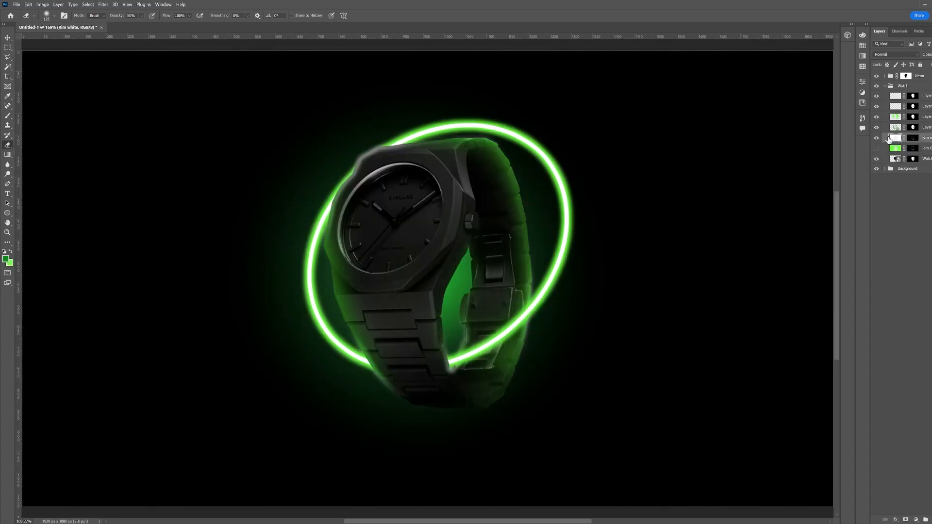
left_click(911, 149, "ctrl")
key("ctrl+d")
left_click(913, 138)
key("Delete")
left_click_drag(913, 148, 913, 138)
Show the green rim layer and reapply the last Gaussian Blur to it
left_click(877, 148)
left_click(896, 148)
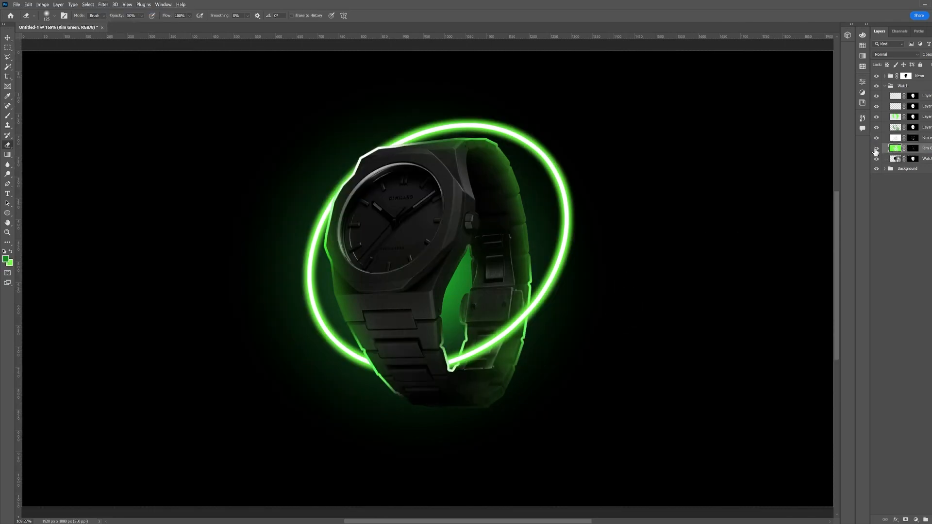
left_click(108, 13)
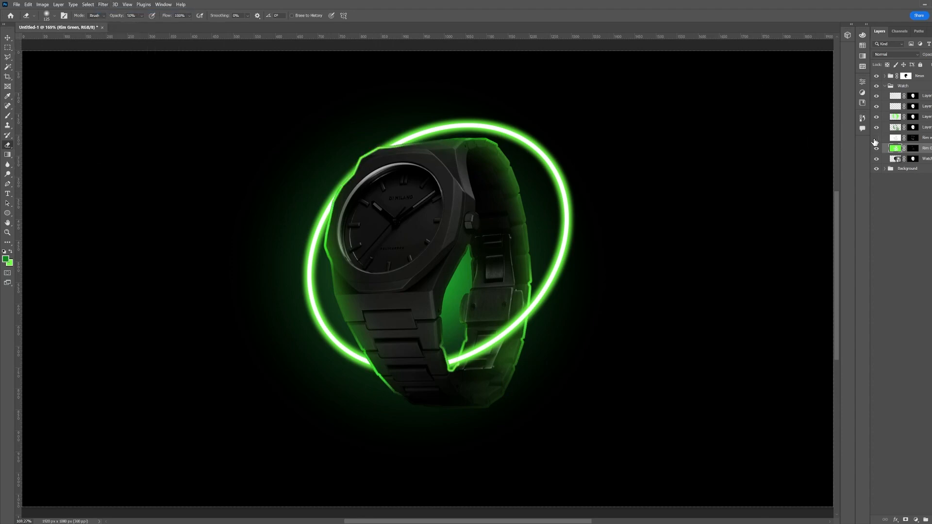
Move the layer mask from the white rim layer down to the green rim layer and toggle both layers' visibility
left_click_drag(914, 141, 914, 151)
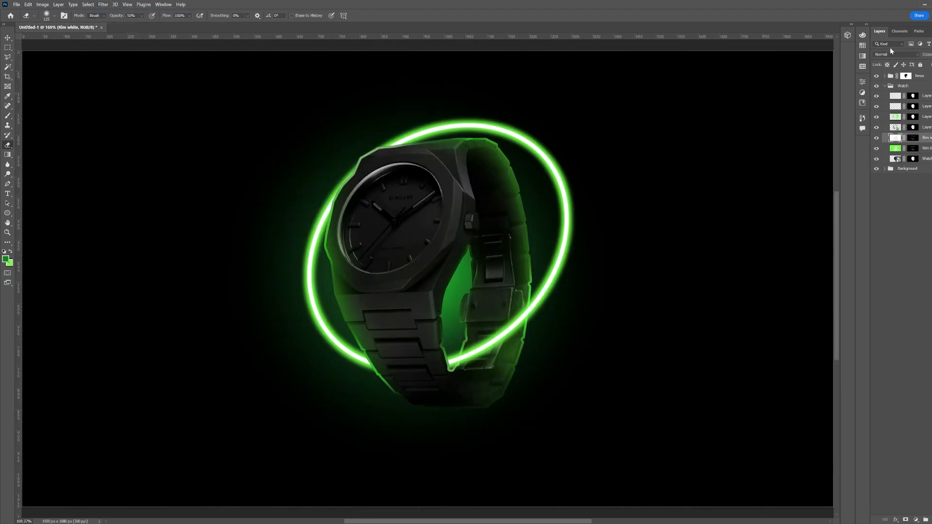
left_click(876, 138)
left_click(876, 139)
left_click(877, 149)
left_click(876, 139)
left_click(876, 138)
left_click(877, 149)
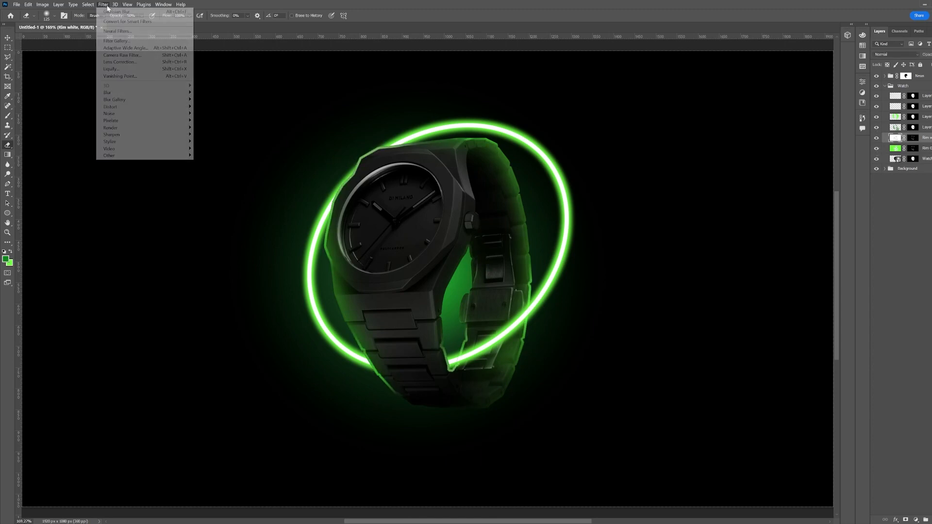
Apply a Gaussian Blur with a 2.5 pixel radius to the white rim layer
left_click(104, 4)
mouse_move(146, 91)
left_click(214, 128)
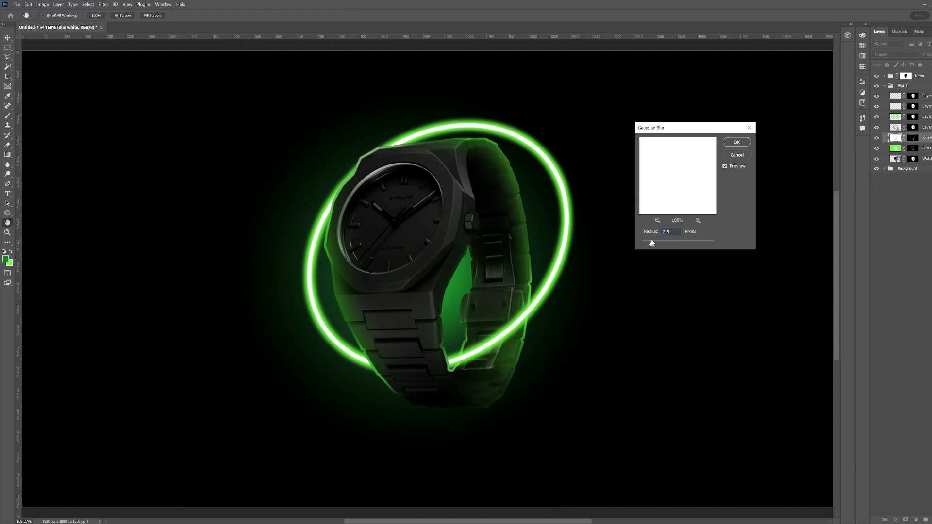
left_click(737, 142)
Toggle the rim layers' masks and visibility to compare the rim lighting
left_click(912, 139, "shift")
left_click(913, 139, "shift")
left_click(876, 139)
left_click(876, 139)
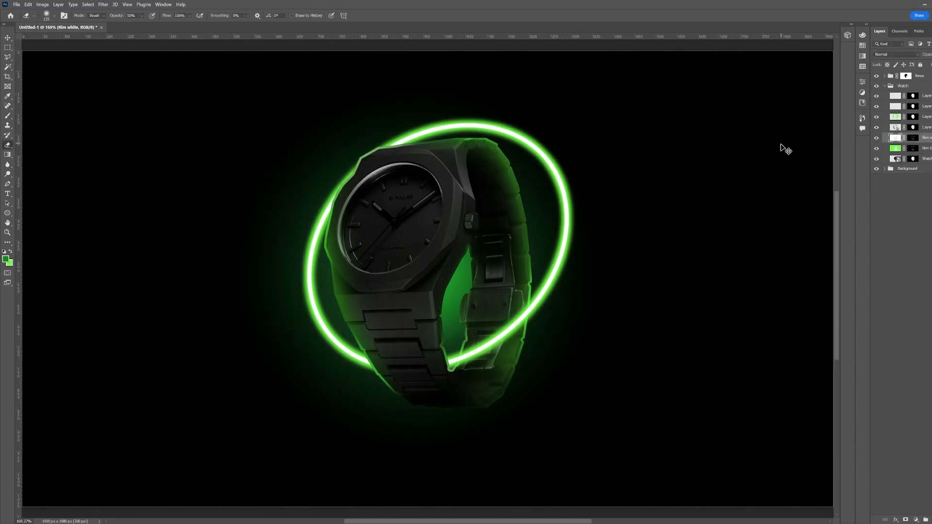
left_click(912, 141, "shift")
left_click(913, 139, "shift")
left_click(913, 138, "shift")
left_click(913, 139, "shift")
left_click(913, 148)
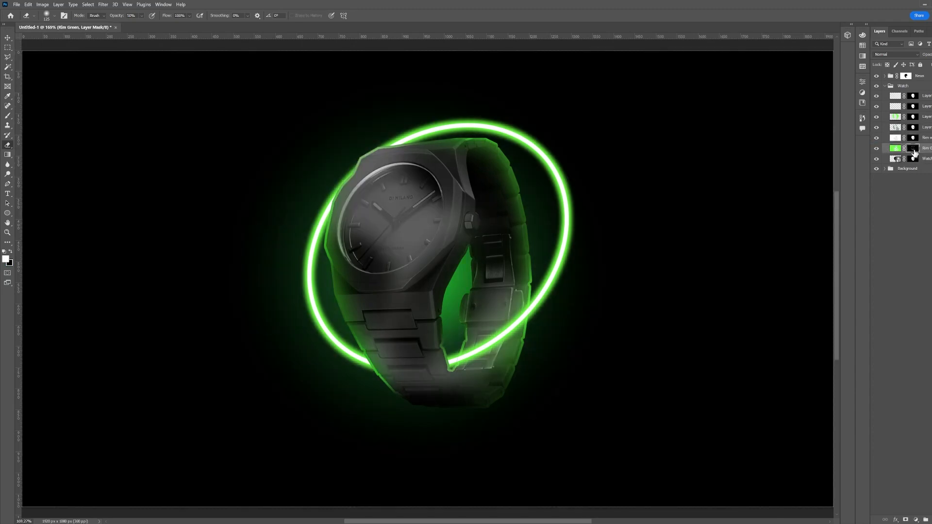
left_click(913, 148, "shift")
left_click(915, 149, "shift")
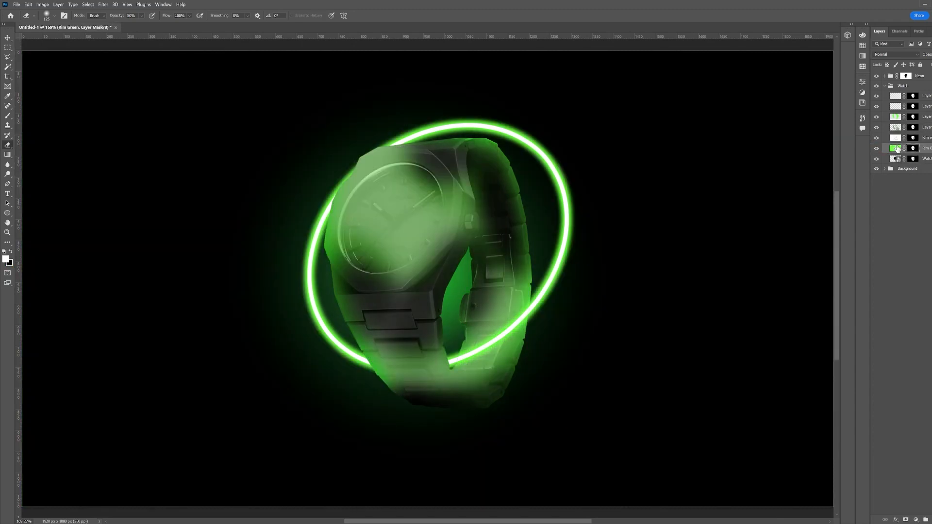
Load the watch outline as a selection, shrink it, and clear it from both rim layer masks before deselecting
left_click(896, 160, "ctrl")
left_click(88, 4)
mouse_move(97, 107)
left_click(180, 126)
left_click(515, 169)
left_click(88, 4)
left_click(180, 136)
key("Return")
key("Delete")
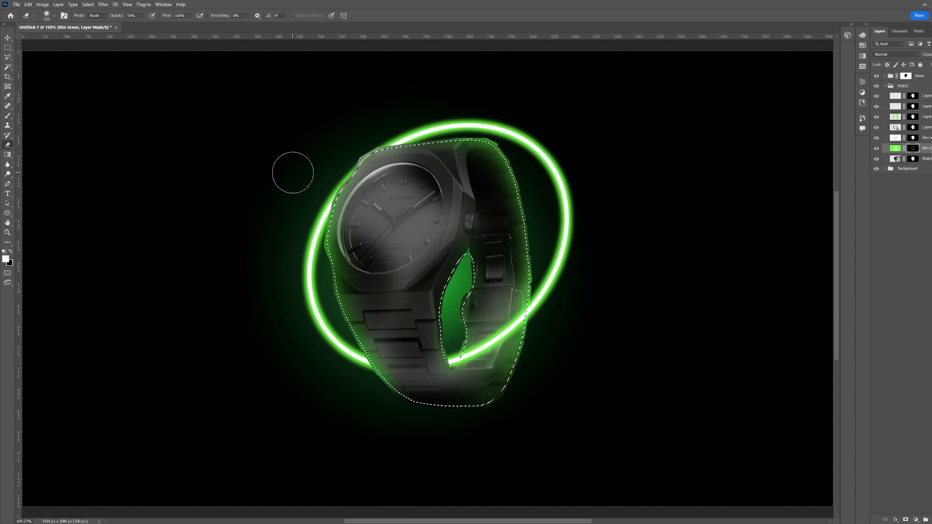
left_click(913, 137)
key("Delete")
key("ctrl+d")
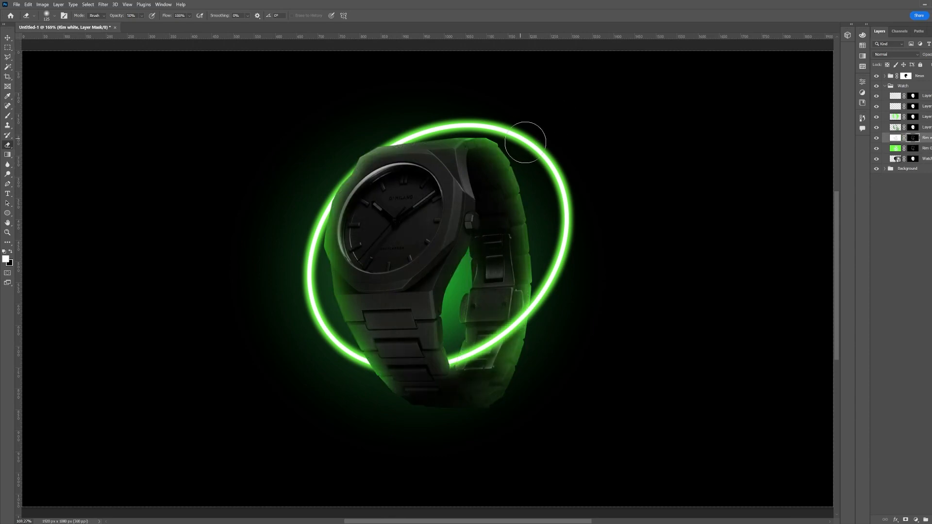
Select the second glow copy layer and set the foreground colour to black
left_click(893, 149)
left_click(876, 148)
left_click(877, 149)
key("z")
mouse_move(537, 309)
left_mouse_down()
mouse_move(526, 312)
mouse_move(537, 309)
left_mouse_up()
left_click(893, 108)
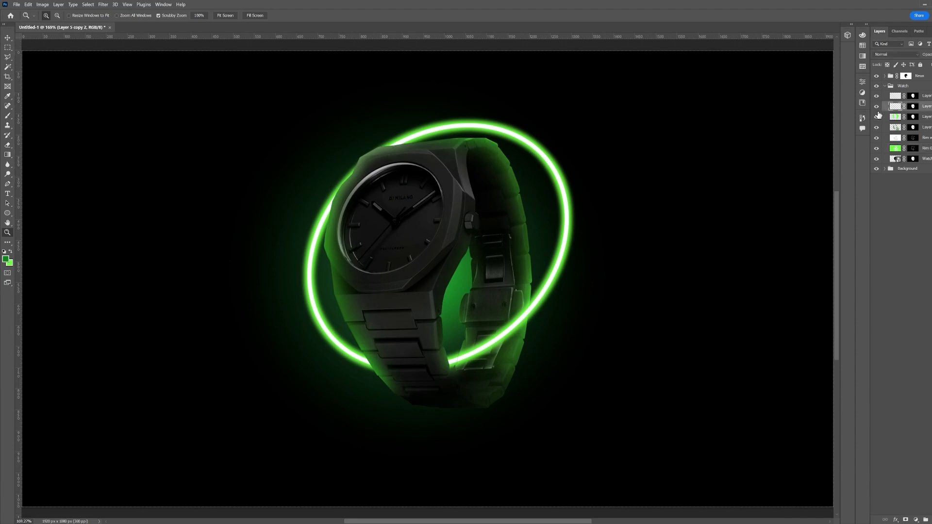
left_click(6, 259)
mouse_move(677, 206)
left_mouse_down()
mouse_move(662, 214)
mouse_move(661, 230)
left_mouse_up()
key("Return")
key("b")
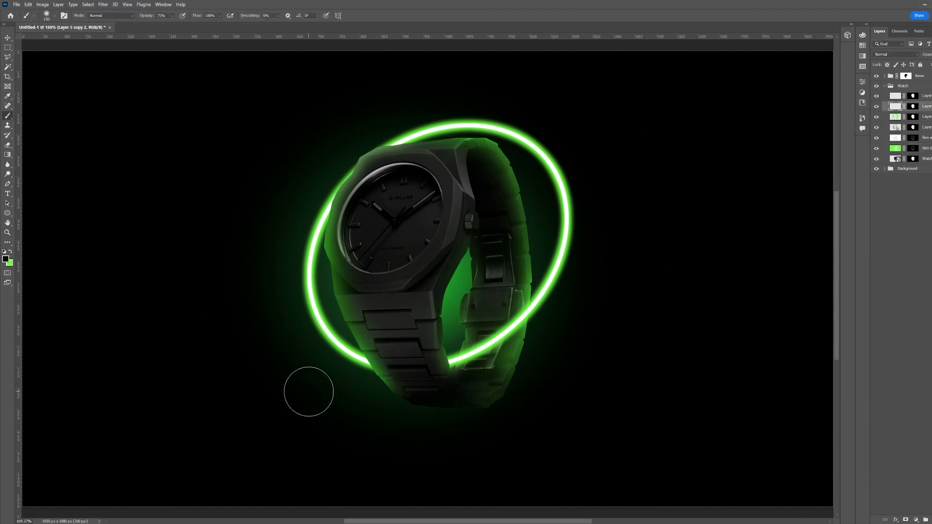
Paint black over the watch face and bracelet on that layer, then erase a little near the top
left_click_drag(526, 440, 395, 415)
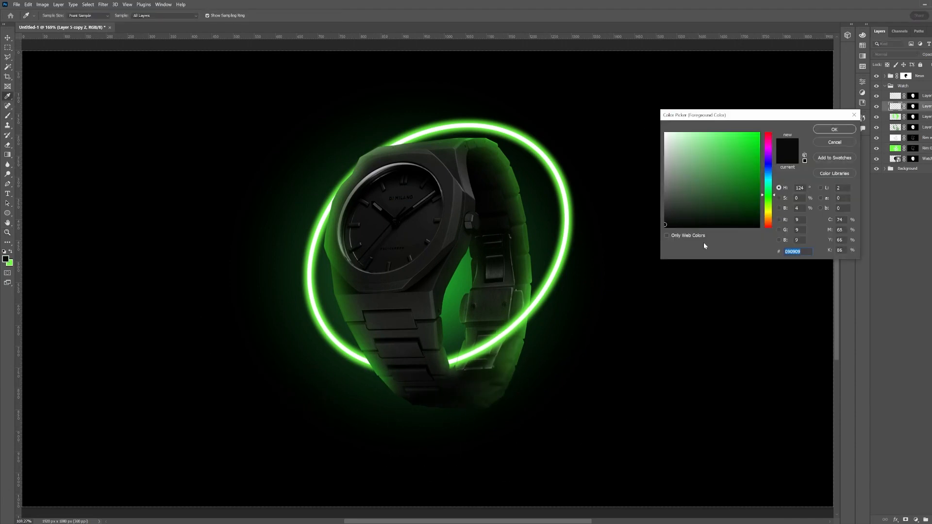
key("Return")
key("b")
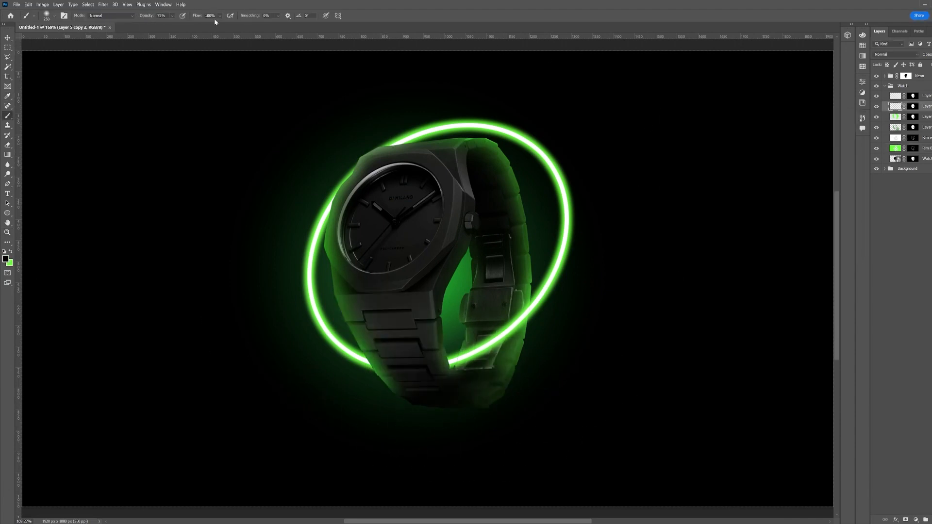
key("0")
left_click_drag(520, 416, 364, 373)
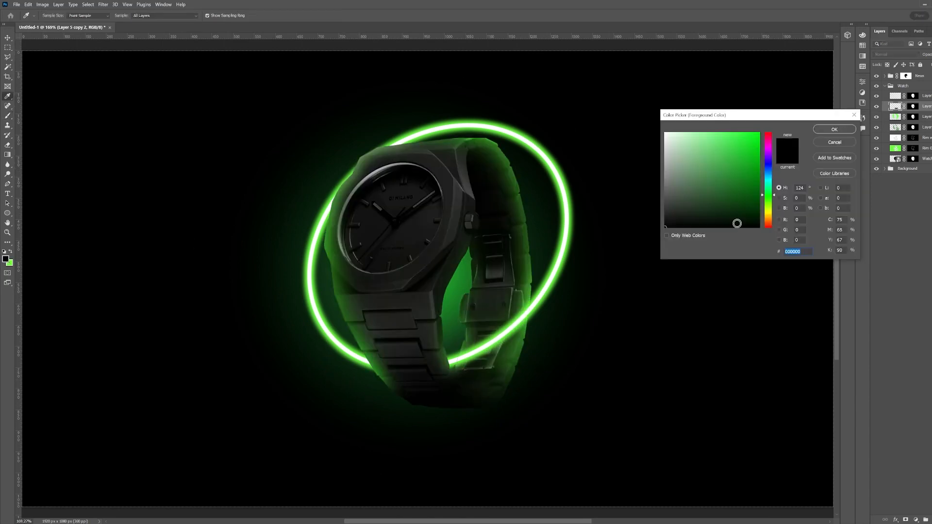
left_click(38, 5)
left_click(284, 23)
left_click_drag(392, 430, 470, 442)
mouse_move(477, 195)
left_mouse_down()
mouse_move(464, 200)
mouse_move(454, 243)
left_mouse_up()
key("bracketright")
left_click_drag(386, 210, 406, 252)
key("e")
mouse_move(454, 178)
left_mouse_down()
mouse_move(451, 231)
mouse_move(381, 218)
left_mouse_up()
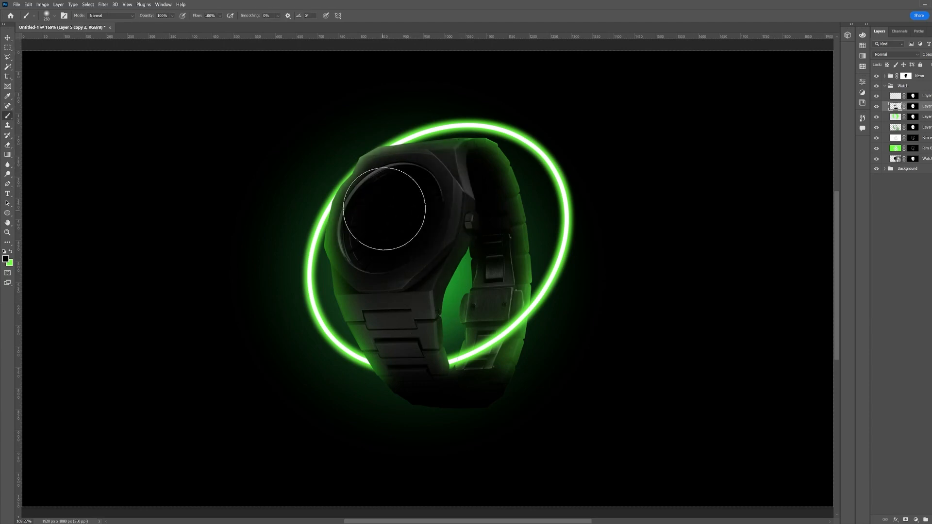
Set the black-painted layer's blend mode to Overlay
left_click(895, 54)
left_click(893, 78)
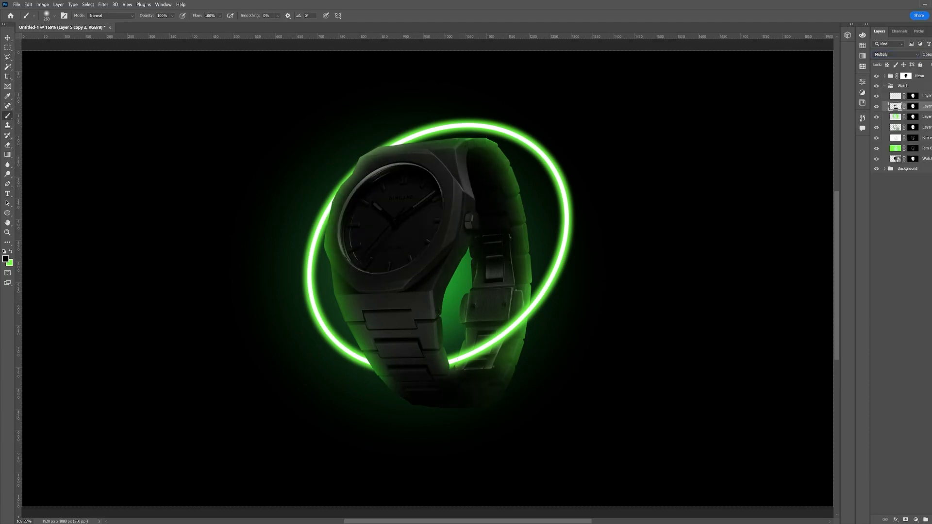
key("ctrl+z")
left_click(391, 213)
key("e")
key("bracketright")
key("bracketright")
key("bracketright")
key("bracketright")
left_click(896, 54)
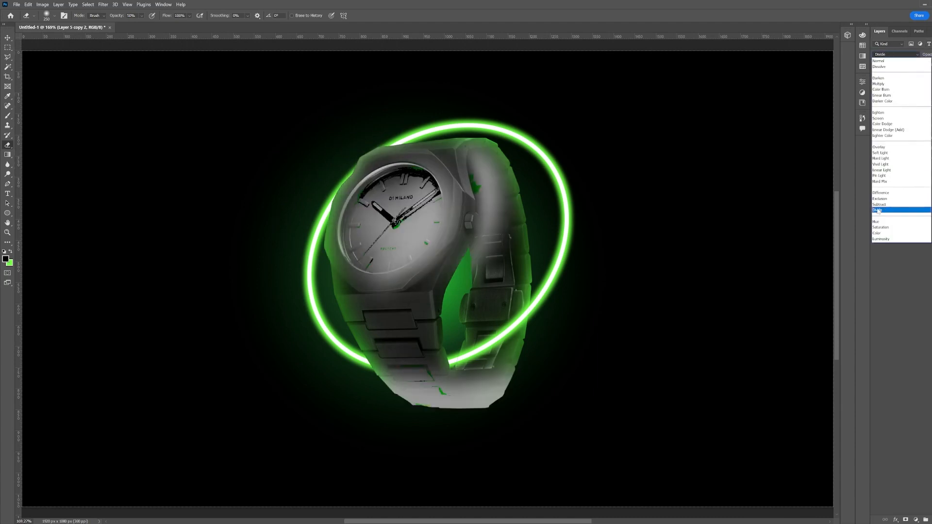
left_click(880, 147)
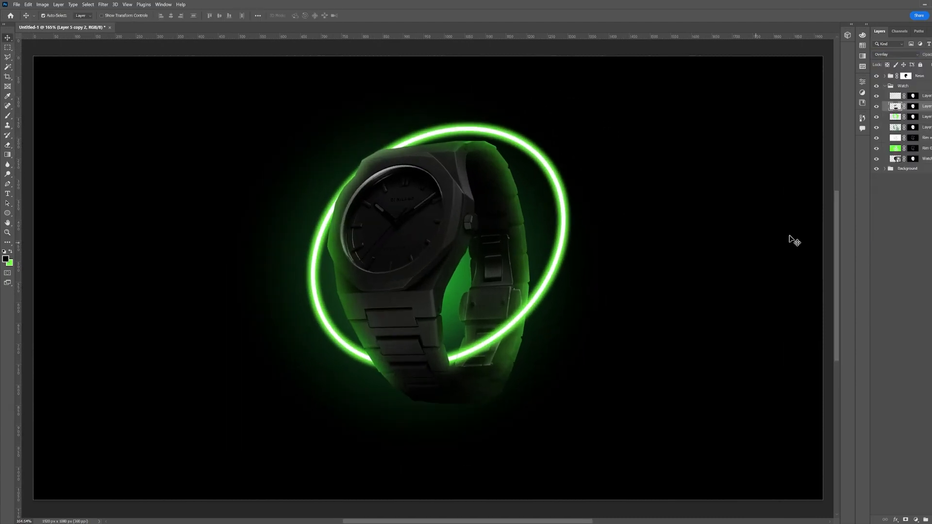
Set the glow layer's blend mode to Soft Light, duplicate it and set the copy to Hard Mix
left_click(885, 117)
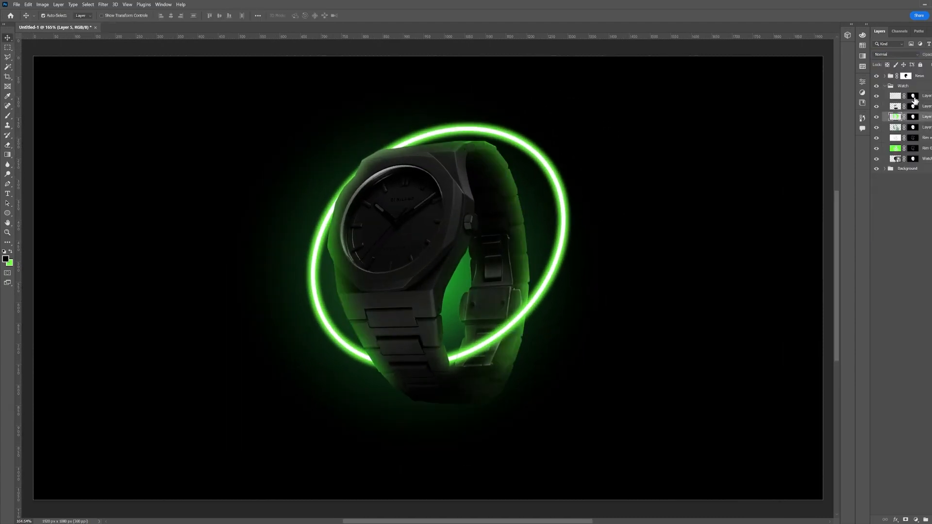
left_click(896, 54)
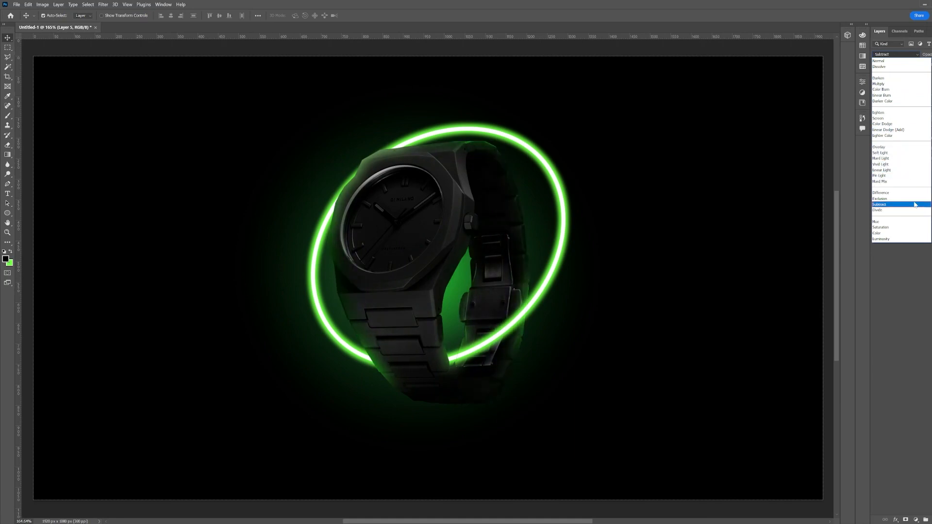
left_click(905, 153)
key("ctrl+j")
left_click(896, 54)
left_click(902, 184)
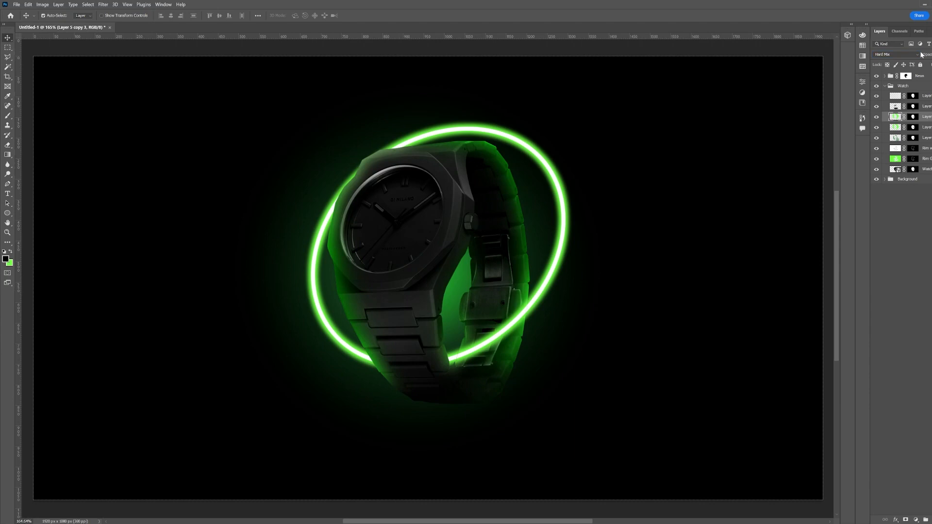
Add a new layer in the Watch group and paint a broad white brush stroke down the watch face and front bracelet
left_click(877, 107)
left_click(876, 107)
left_click(895, 97)
key("b")
left_click(6, 260)
left_click_drag(680, 145, 643, 112)
left_click(834, 129)
key("bracketleft")
key("bracketleft")
key("bracketleft")
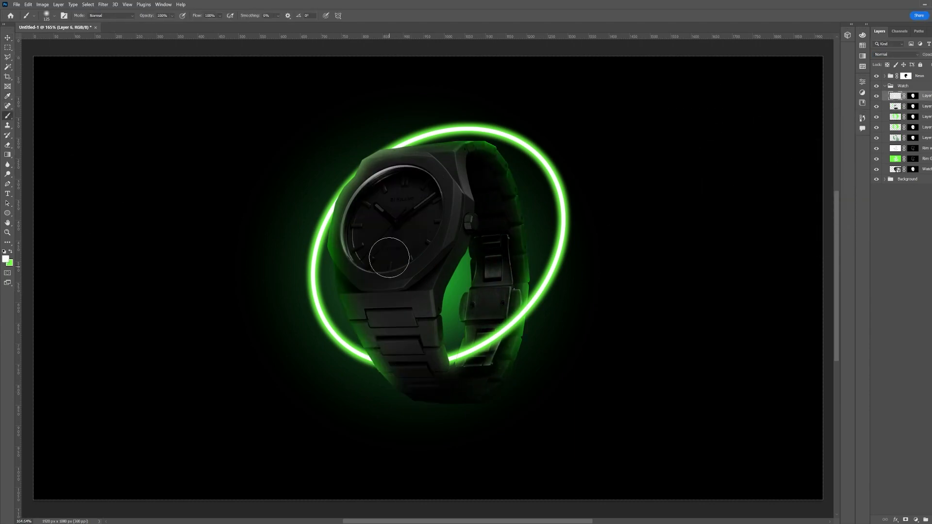
left_click_drag(388, 290, 427, 396)
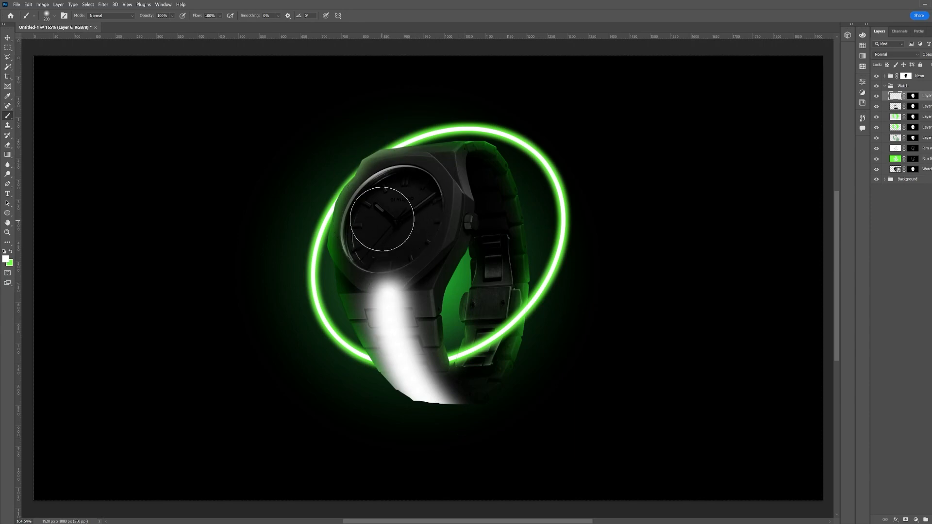
key("bracketright")
key("bracketright")
key("bracketright")
key("bracketright")
key("bracketright")
key("bracketright")
key("bracketright")
key("bracketright")
mouse_move(396, 187)
left_mouse_down()
mouse_move(412, 343)
mouse_move(393, 283)
mouse_move(392, 295)
left_mouse_up()
key("ctrl+z")
key("ctrl+z")
Apply a Gaussian Blur to the white stroke and set that layer's blend mode to Soft Light
left_click(101, 4)
left_click(100, 4)
left_click(103, 5)
mouse_move(109, 92)
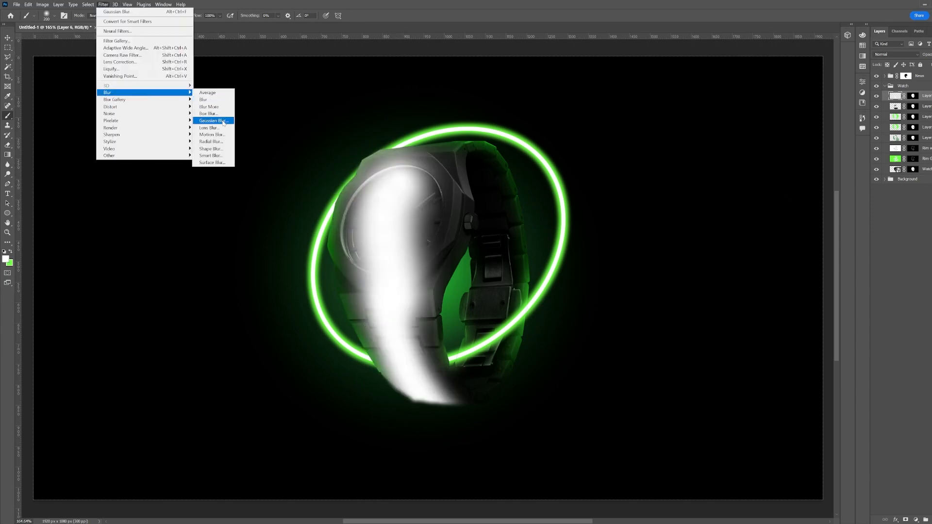
left_click(209, 120)
left_click(737, 142)
left_click(912, 97, "shift")
left_click(911, 98, "shift")
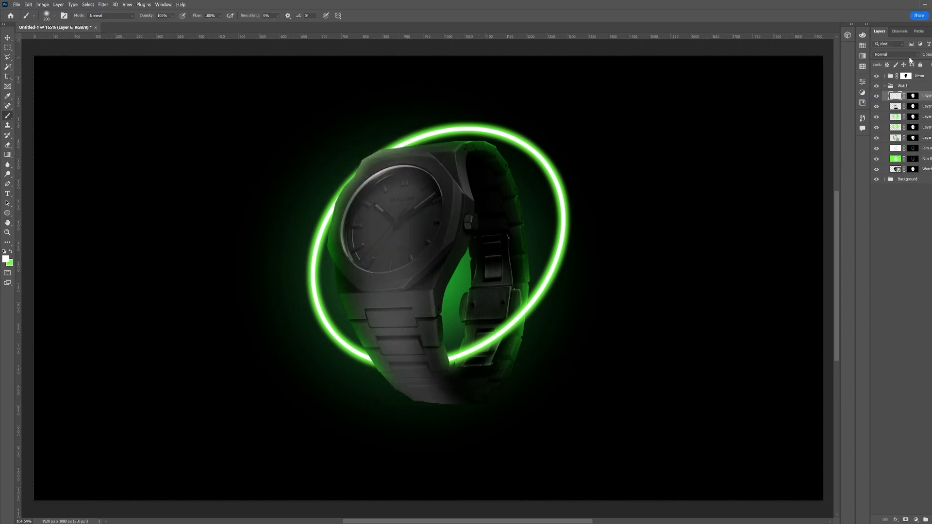
left_click_drag(393, 228, 387, 215)
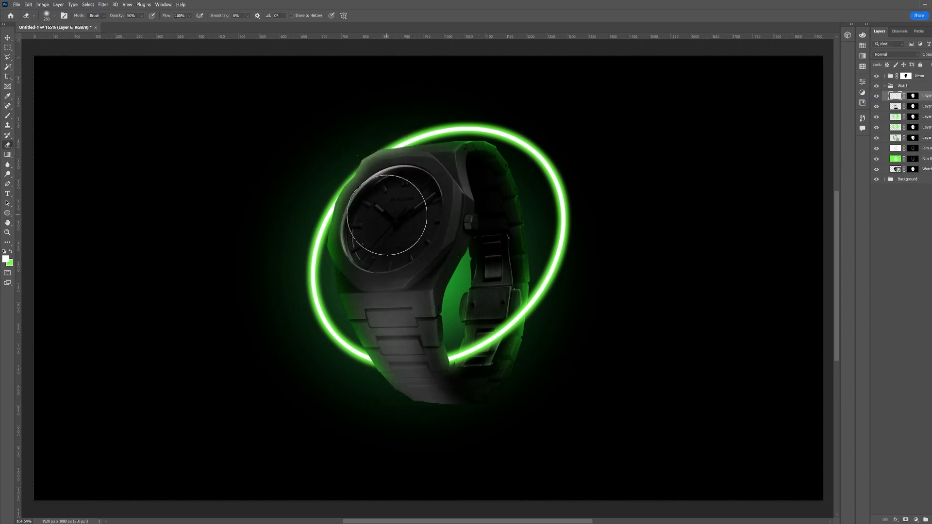
left_click(895, 55)
left_click(889, 146)
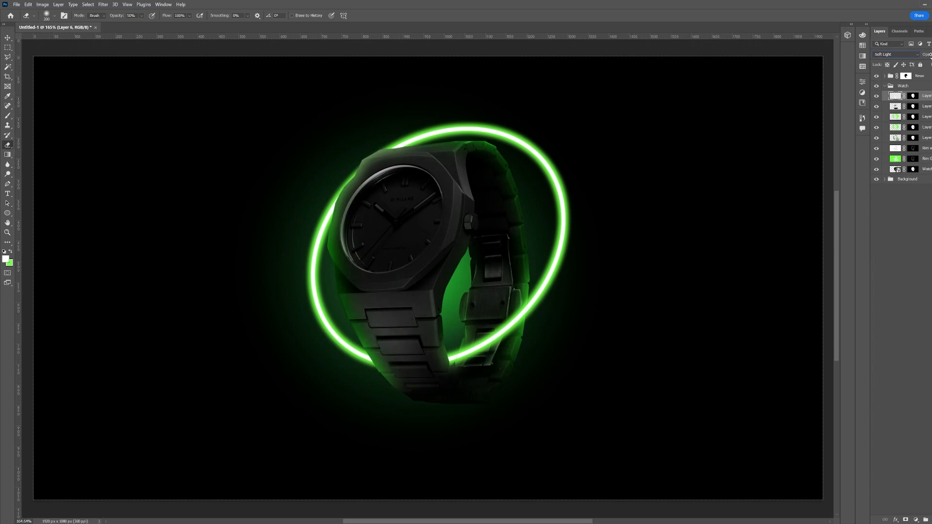
Paint a small additional white highlight on the bracelet with a smaller brush on the same layer
key("b")
left_click_drag(397, 229, 365, 256)
key("bracketleft")
key("bracketleft")
key("bracketleft")
key("bracketleft")
key("bracketleft")
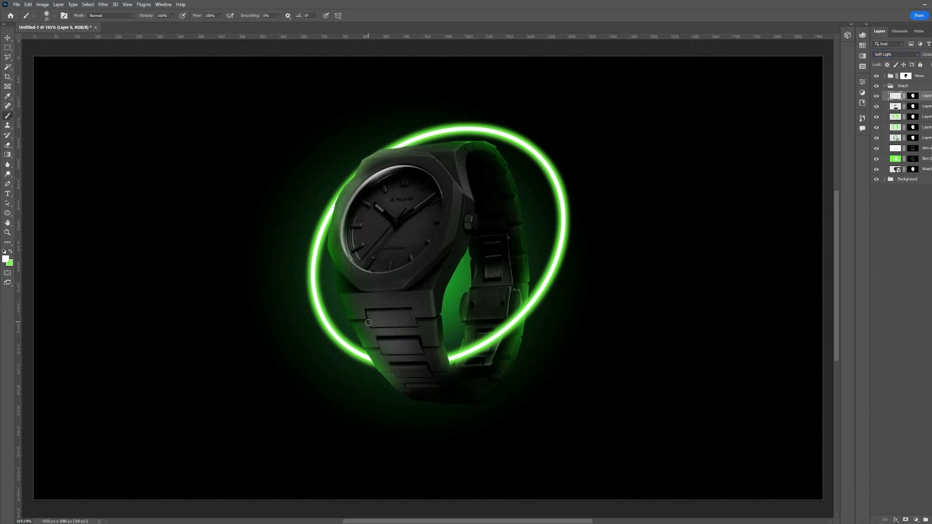
left_click_drag(436, 323, 438, 343)
key("backslash")
key("backslash")
key("bracketright")
key("bracketright")
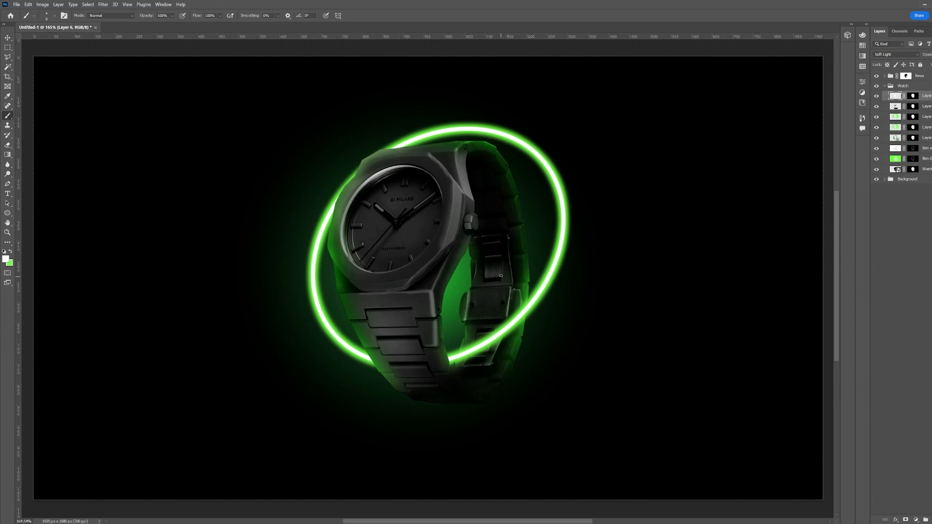
Apply Gaussian Blur again to soften the new highlight
left_click(103, 4)
left_click(103, 5)
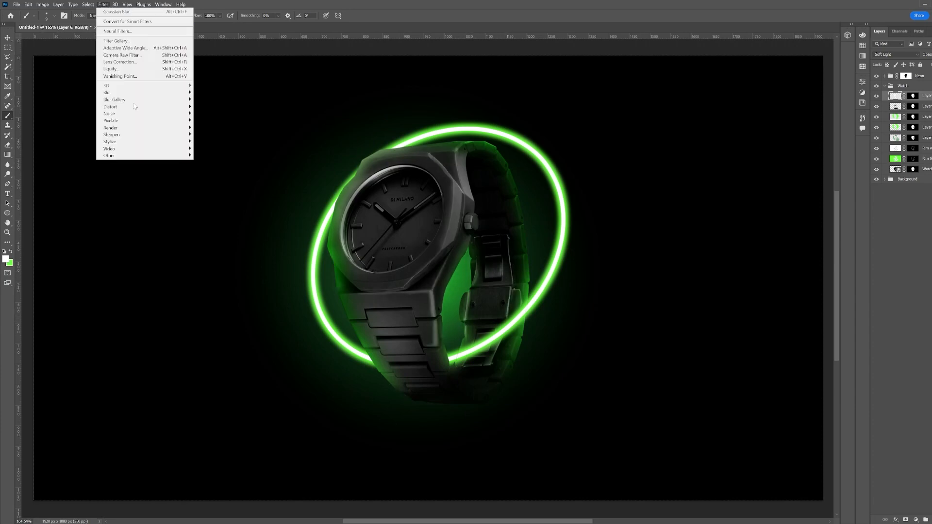
mouse_move(137, 92)
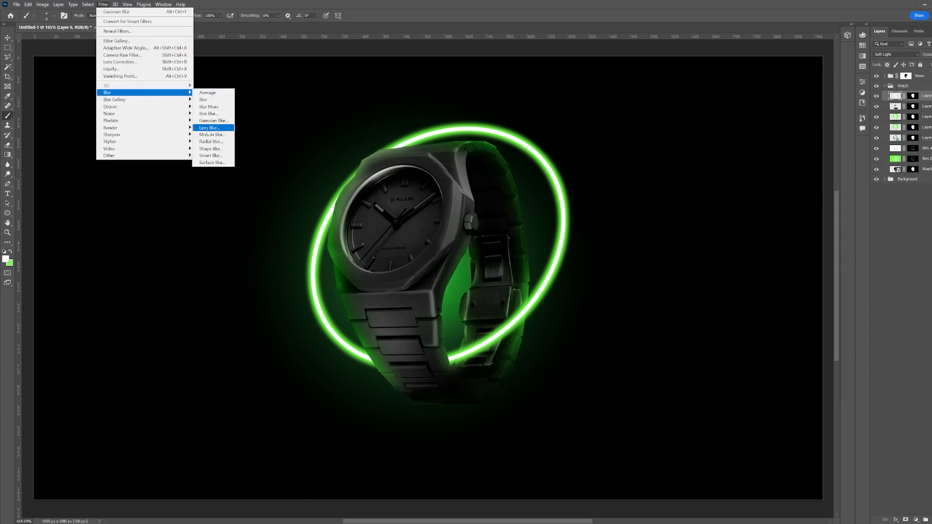
left_click(210, 120)
left_click(736, 142)
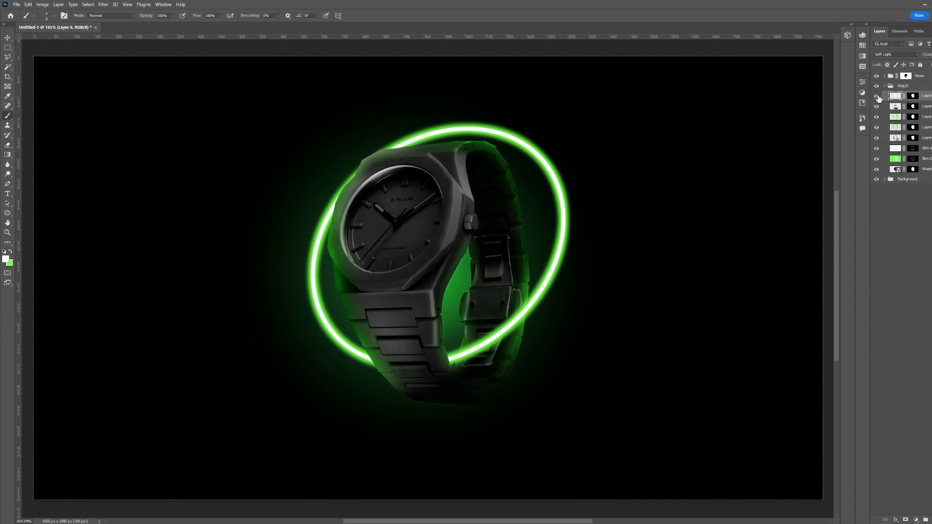
Select Layer 5 and load its mask as a selection around the watch
key("z")
left_click_drag(587, 223, 546, 237)
left_click(894, 117)
left_click(895, 128)
left_click(876, 128)
left_click(877, 128)
key("x")
key("b")
left_click_drag(440, 229, 470, 351)
key("ctrl+z")
key("[")
key("[")
key("[")
key("[")
key("[")
key("[")
left_click(912, 128, "ctrl")
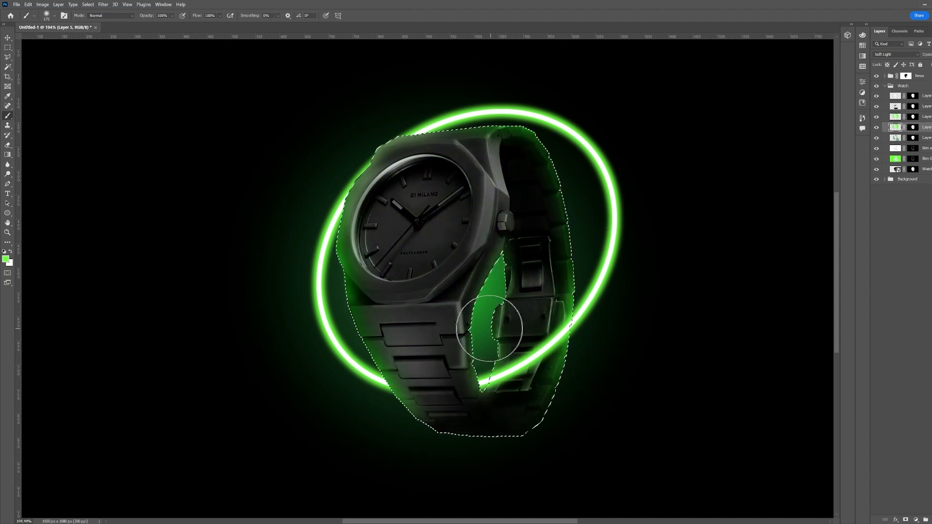
Refine the selection with the Polygonal Lasso along the edge between the front bracelet and the rear strap
scroll(517, 248, "up", 5)
key("l")
left_click(485, 253)
left_click(504, 211)
left_click(510, 203)
left_click(509, 177)
left_click(504, 168)
left_click(499, 165)
left_click(500, 133)
left_click_drag(490, 100, 465, 221)
left_click(464, 217)
left_click(452, 166)
left_click(457, 127)
left_click(506, 75)
left_click(641, 51)
left_click_drag(661, 231, 568, 189)
key("Escape")
left_click_drag(604, 510, 552, 285)
left_click_drag(545, 98, 554, 261)
left_click(323, 291, "alt")
left_click(320, 266)
left_click(329, 229)
left_click(339, 225)
left_click(343, 222)
left_click(347, 214)
left_click(347, 191)
left_click(336, 178)
left_click(337, 148)
left_click_drag(327, 114, 350, 269)
left_click(350, 269)
left_click(338, 215)
left_click(339, 195)
left_click(344, 180)
left_click(417, 141)
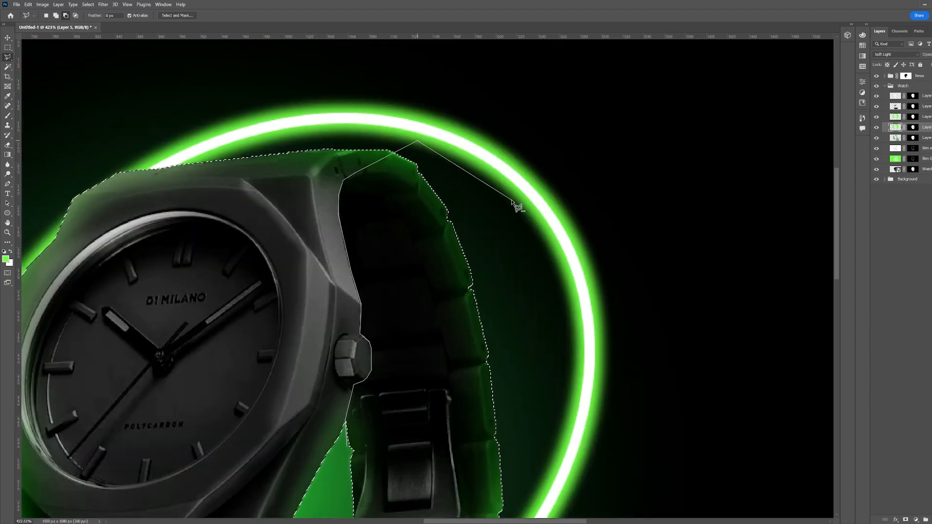
left_click(511, 204)
left_click_drag(534, 437, 534, 254)
left_click(564, 394)
left_click_drag(522, 509, 522, 333)
left_click(482, 414)
left_click(439, 459)
left_click(391, 461)
left_click_drag(347, 454, 293, 390)
left_click(294, 386)
left_click(299, 368)
double_click(318, 131)
left_click_drag(362, 381, 385, 423)
left_click(319, 414)
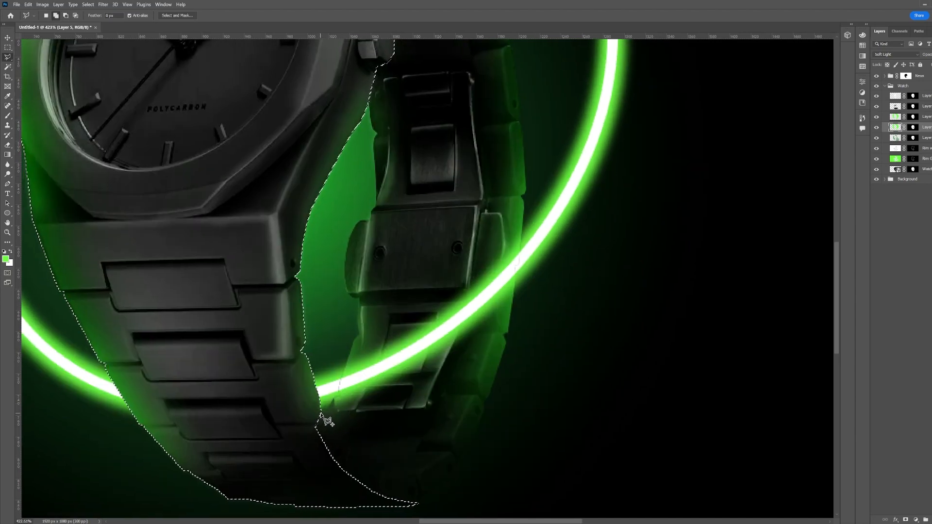
left_click(349, 452)
left_click(380, 473)
left_click(390, 472)
left_click(411, 475)
left_click(416, 481)
left_click(425, 502)
double_click(311, 489)
Paint with the brush over the rear strap area inside the selection on Layer 5
left_click_drag(452, 294, 426, 319)
key("b")
left_click_drag(336, 335, 432, 214)
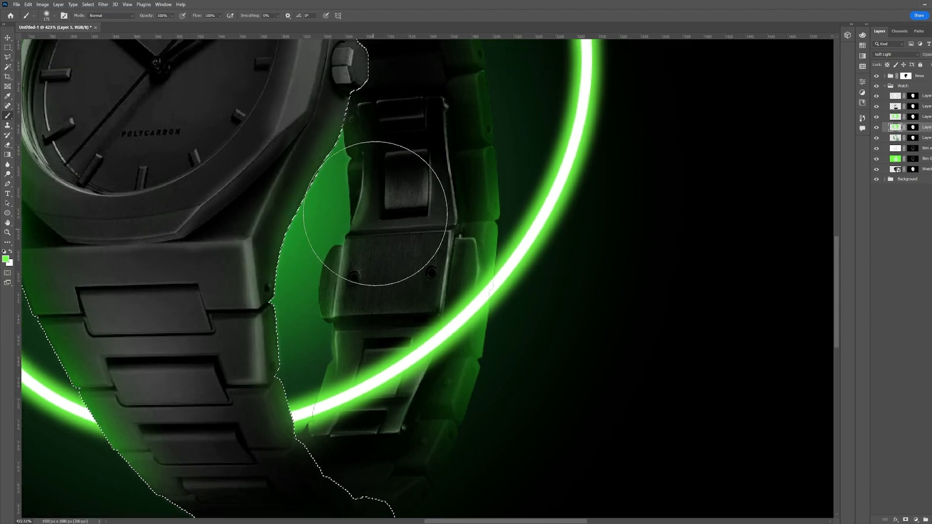
left_click_drag(435, 175, 472, 381)
left_click_drag(431, 147, 461, 116)
left_click_drag(506, 238, 527, 19)
key("bracketleft")
key("bracketleft")
key("bracketleft")
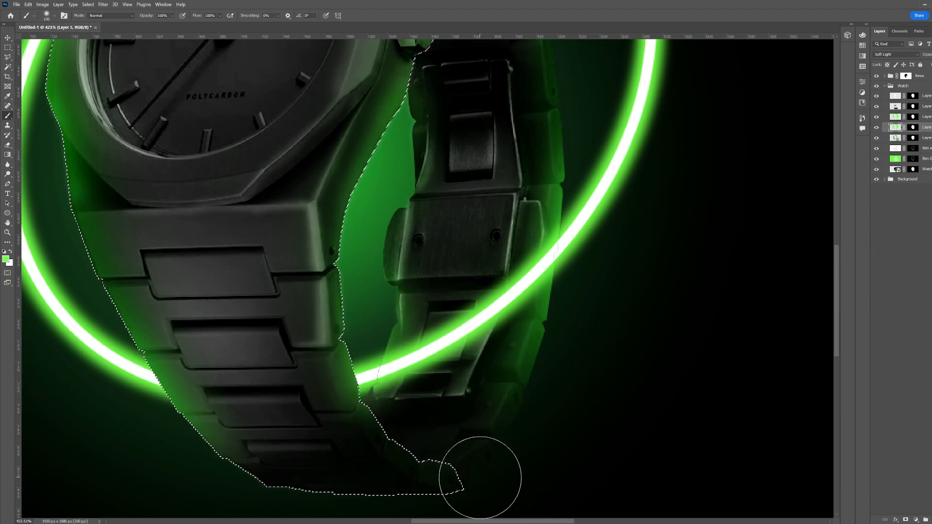
Deselect and erase a stroke across the rear strap area of the layer
scroll(558, 364, "down", 5)
key("ctrl+d")
key("z")
left_click_drag(553, 231, 464, 222)
key("e")
mouse_move(463, 223)
left_mouse_down()
mouse_move(446, 298)
mouse_move(406, 272)
mouse_move(372, 293)
left_mouse_up()
key("z")
Toggle the top watch layer's visibility to compare the result and collapse the Watch group
left_click(877, 96)
left_click(876, 97)
left_click(927, 96)
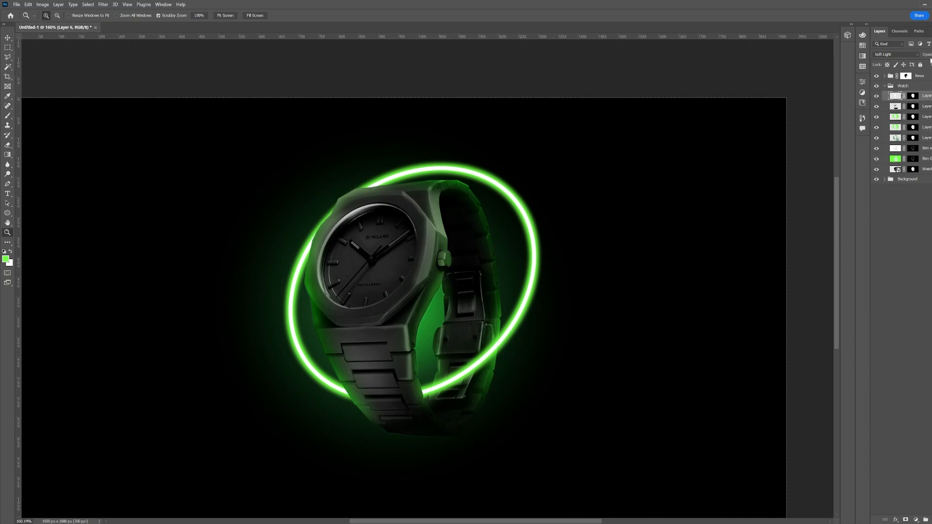
left_click(875, 96)
left_click(876, 87)
left_click(876, 87)
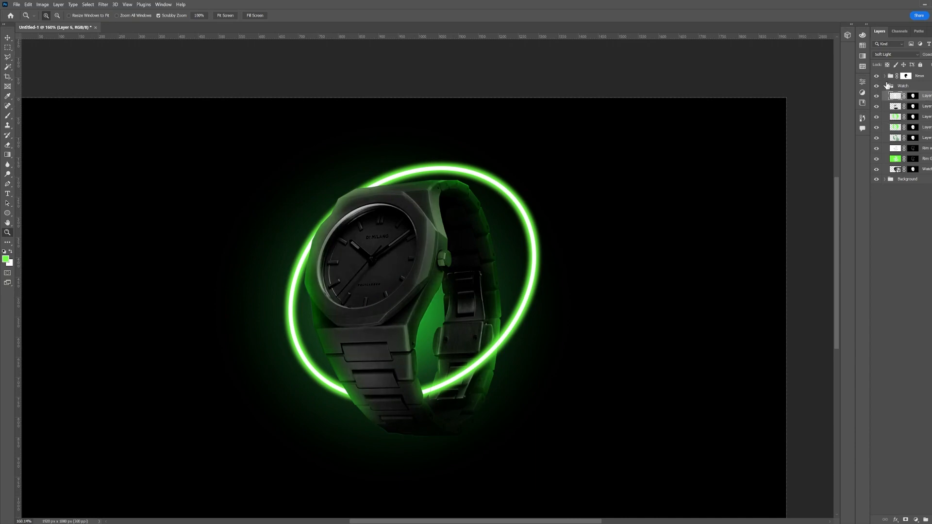
left_click(884, 86)
Nudge the Watch group slightly with the Move tool
key("ctrl+0")
left_click_drag(408, 330, 425, 101)
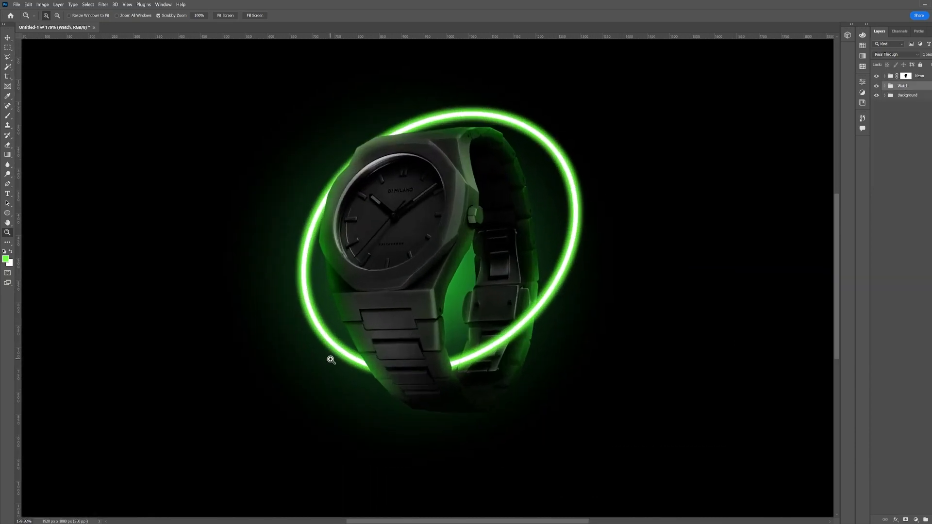
key("v")
mouse_move(422, 219)
left_mouse_down()
mouse_move(410, 252)
mouse_move(415, 223)
left_mouse_up()
key("z")
left_click_drag(394, 252, 402, 267)
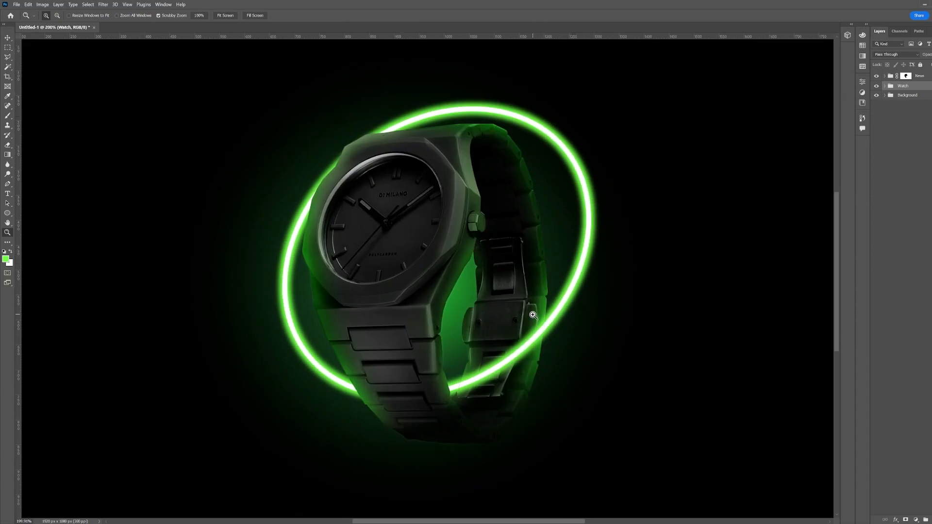
Duplicate the Neon group and rotate, flip and warp the copy into a second ring crossing below the watch
left_click(930, 78)
key("ctrl+j")
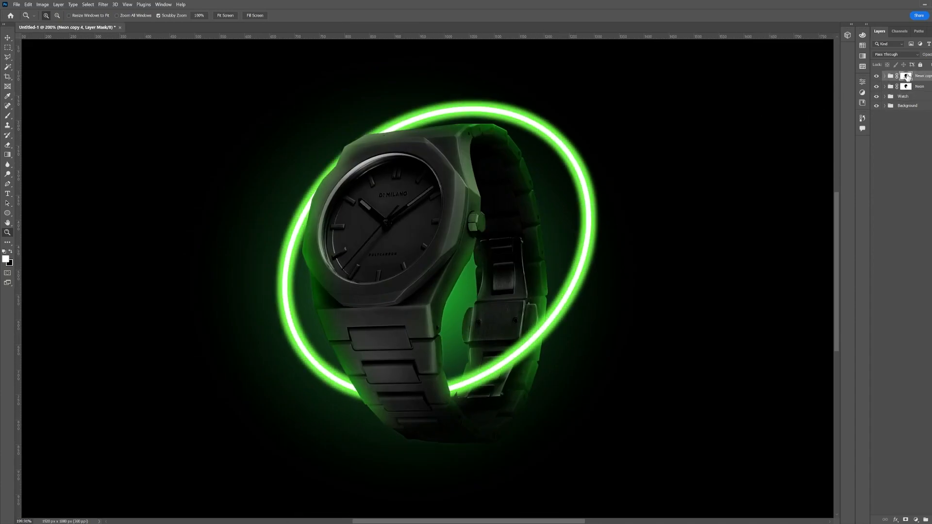
key("ctrl+t")
right_click(460, 203)
left_click(480, 247)
left_click_drag(600, 99, 542, 255)
left_click_drag(369, 282, 368, 337)
right_click(322, 303)
left_click(336, 327)
left_click_drag(252, 322, 250, 309)
left_click_drag(304, 320, 333, 351)
key("Return")
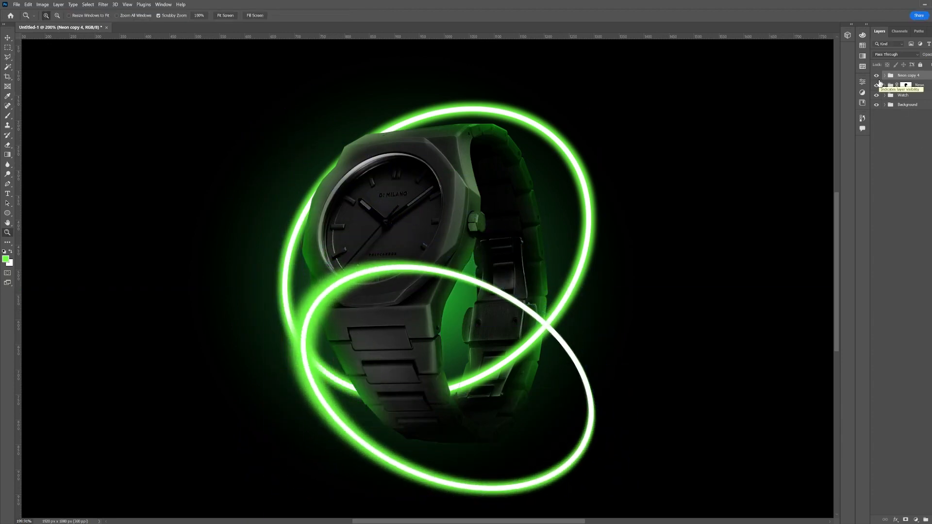
Paint on the Neon copy 4 mask to hide the new ring where it passes behind the bracelet
left_click_drag(907, 85, 907, 77)
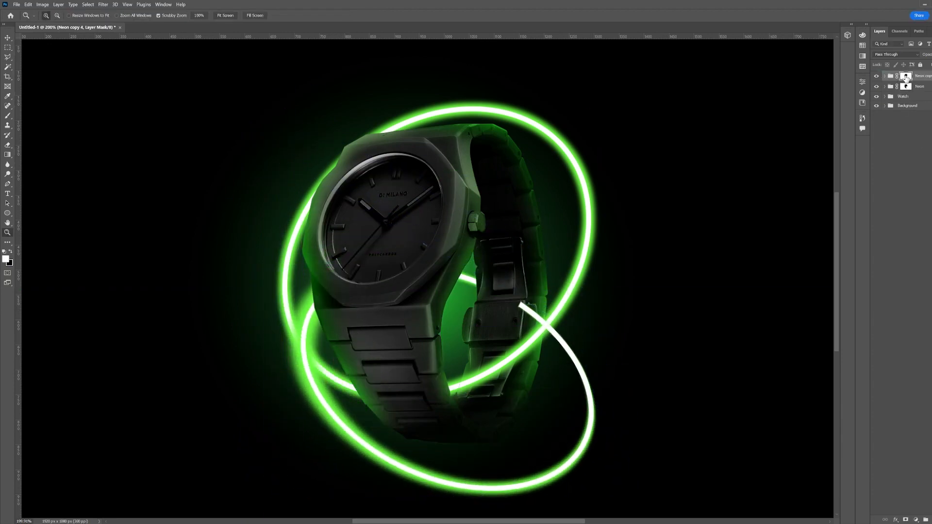
key("b")
left_click_drag(513, 303, 517, 310)
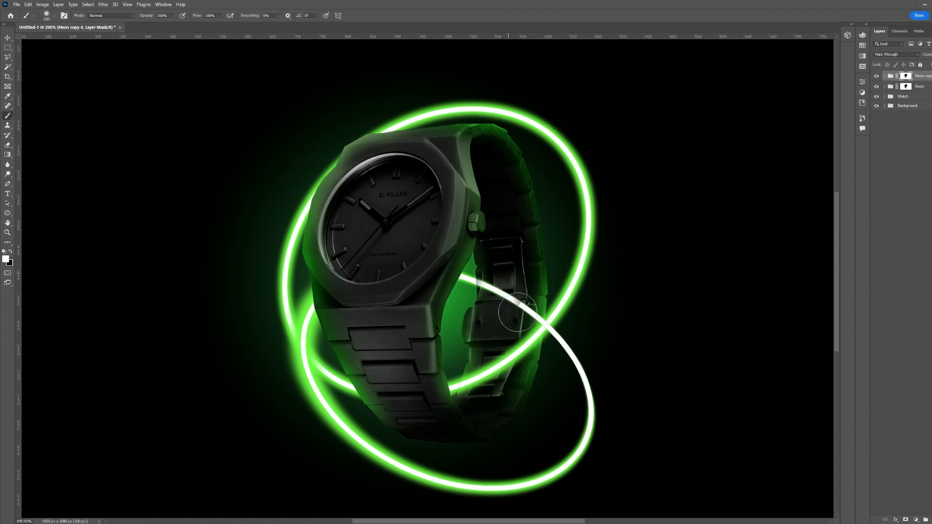
Select the Neon copy 4 mask, deselect, expand the Watch group and load the watch layer's outline as a selection
left_click(906, 77, "ctrl")
key("x")
key("ctrl+d")
left_click(888, 98)
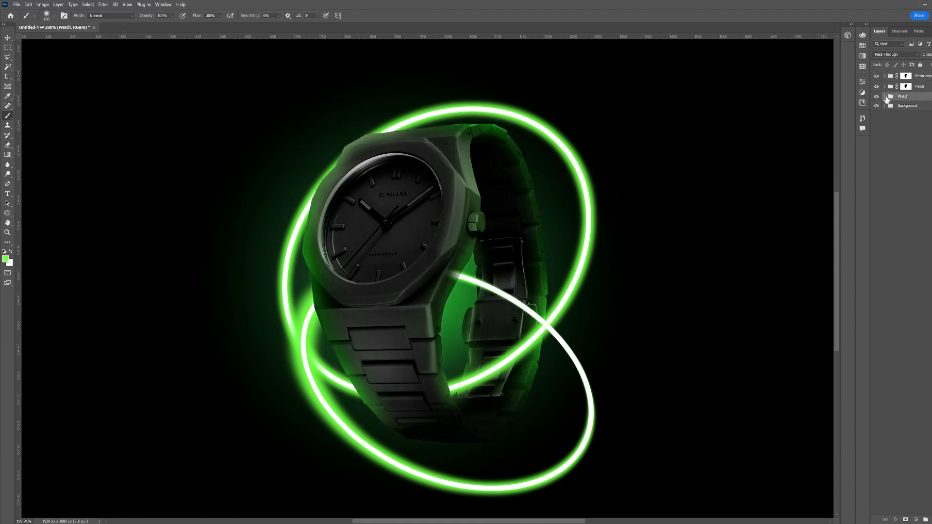
left_click(885, 97)
left_click(913, 107, "ctrl")
Paint on the Neon copy 4 mask inside the watch selection to hide the ring behind the bracelet, then deselect
left_click(906, 86)
key("x")
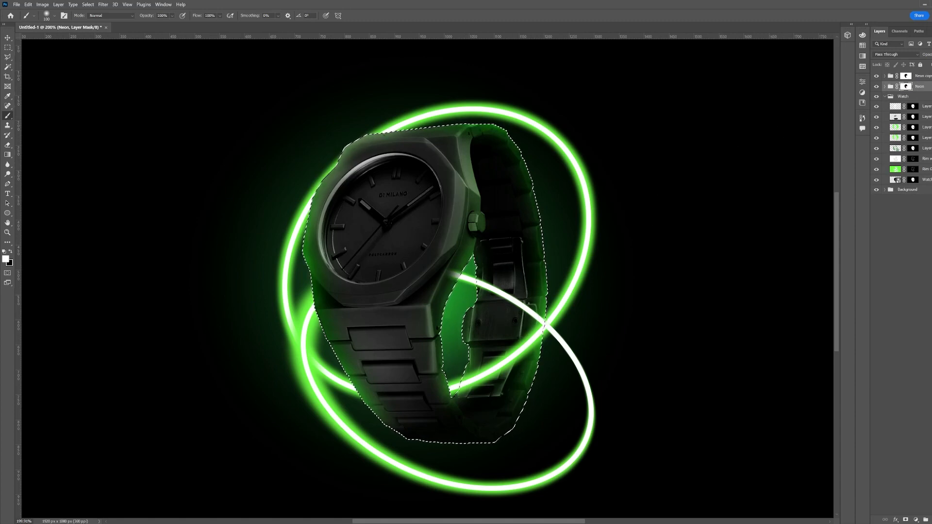
key("x")
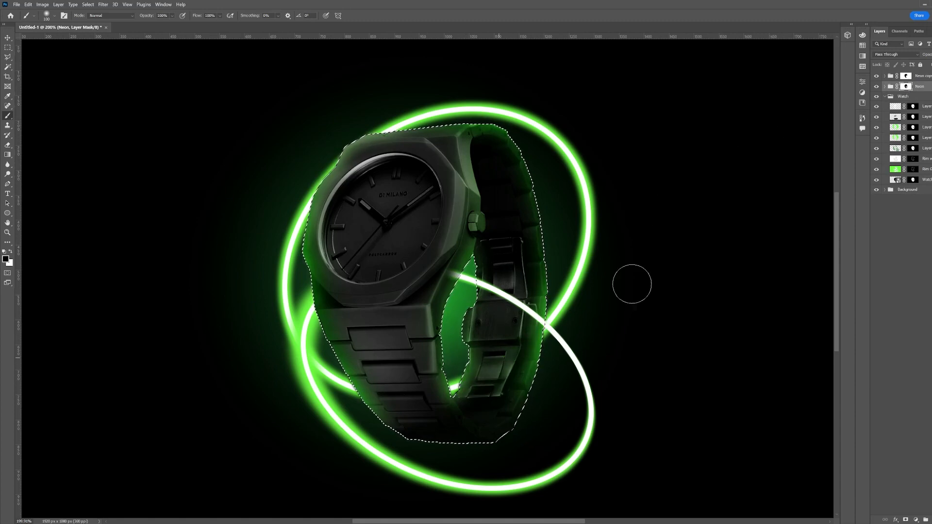
key("z")
key("ctrl+z")
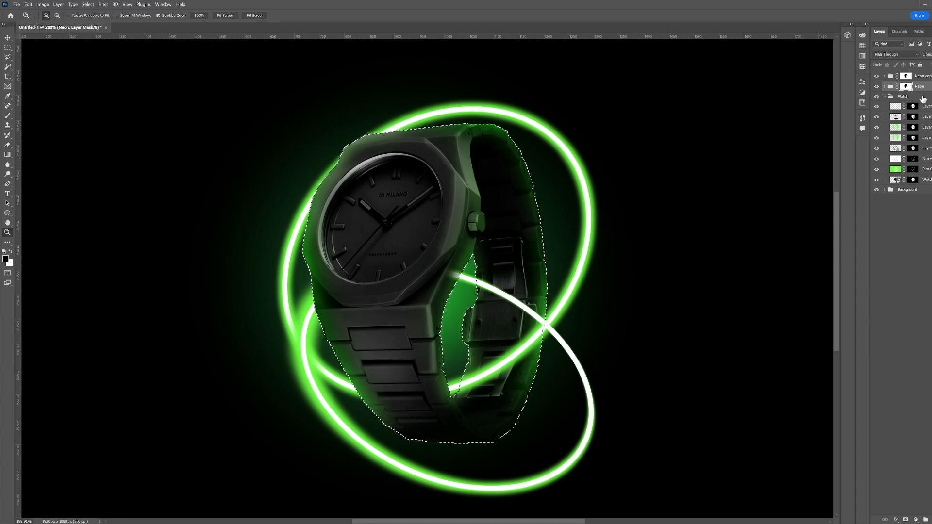
left_click(906, 76)
key("b")
left_click_drag(468, 278, 539, 318)
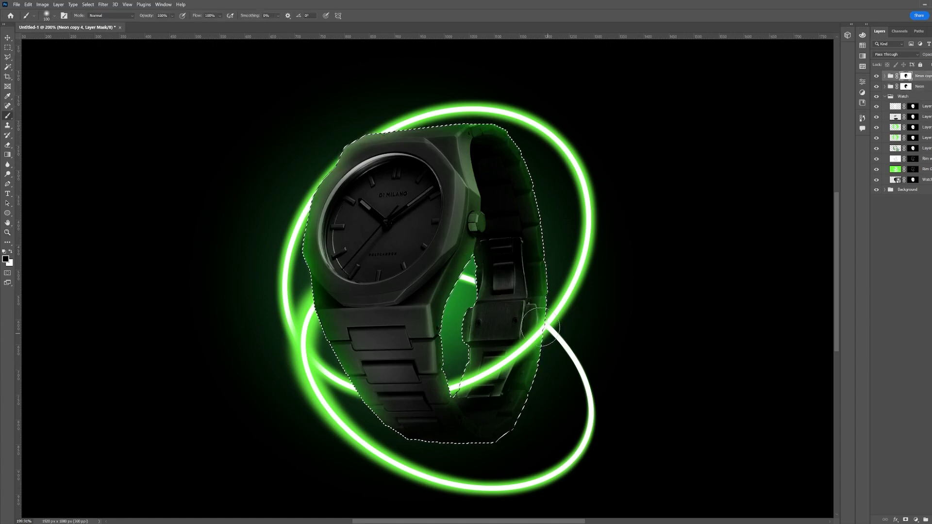
key("ctrl+d")
key("v")
key("z")
left_click(895, 127)
key("b")
left_click_drag(395, 479, 333, 446)
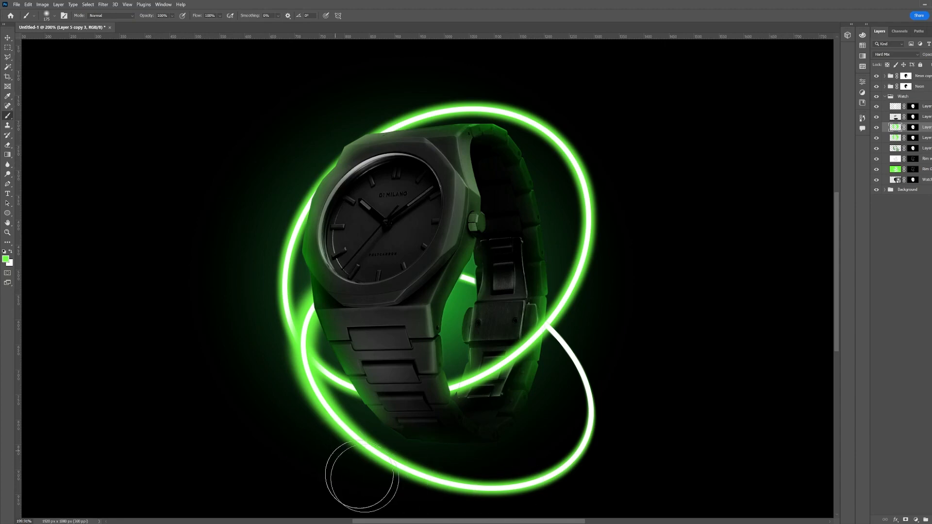
key("ctrl+z")
Collapse the Watch group and add a Color Balance adjustment layer above it
left_click(893, 138)
left_click_drag(373, 505, 348, 503)
left_click(886, 97)
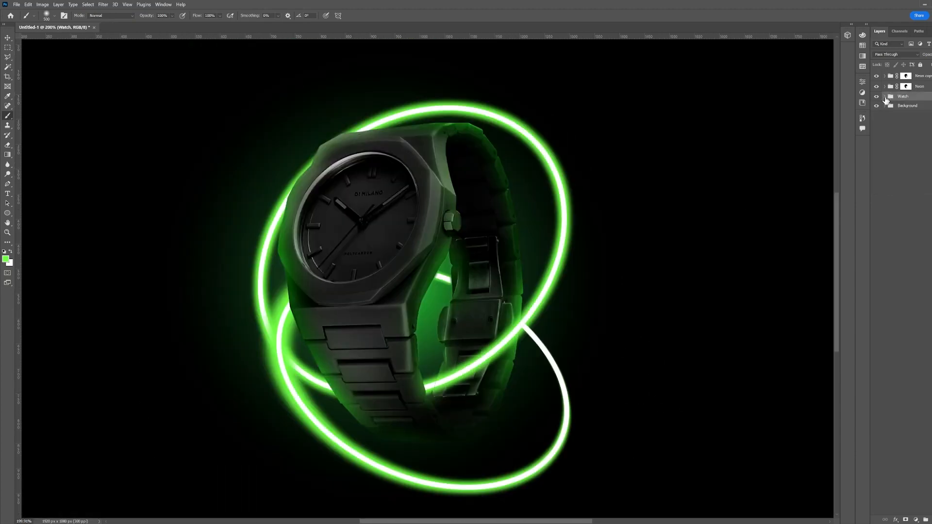
left_click(885, 96)
left_click(916, 520)
left_click(909, 448)
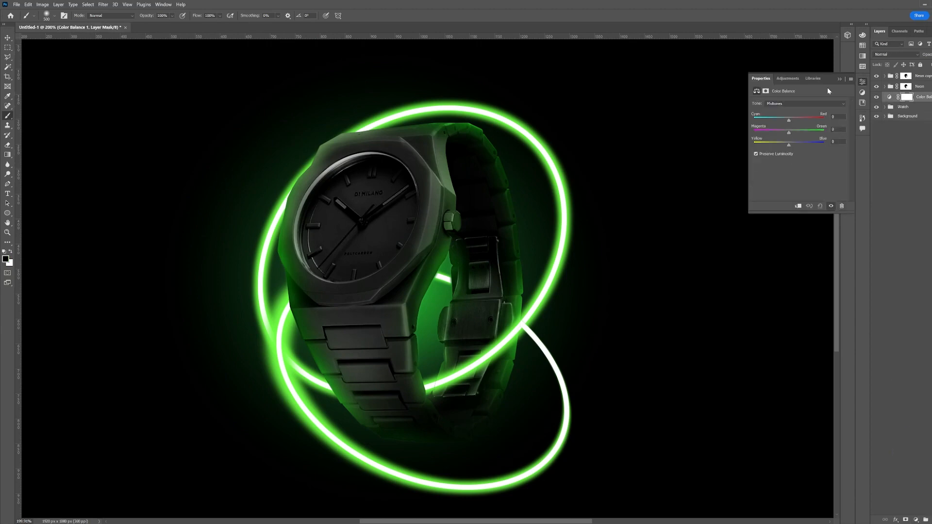
Add a Curves adjustment layer and bend the RGB curve slightly to adjust contrast
left_click(912, 106, "alt")
left_click(916, 520)
left_click(909, 412)
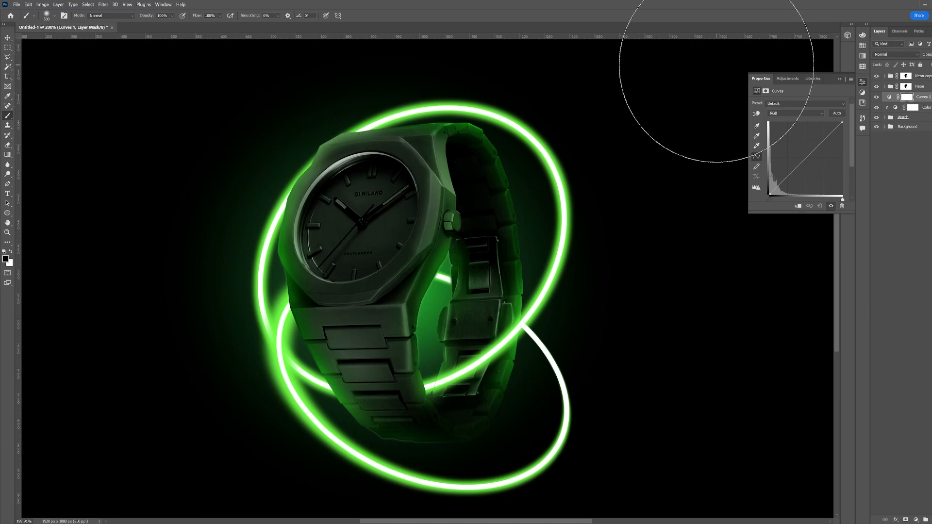
left_click(804, 116)
left_click(791, 130)
left_click(828, 133)
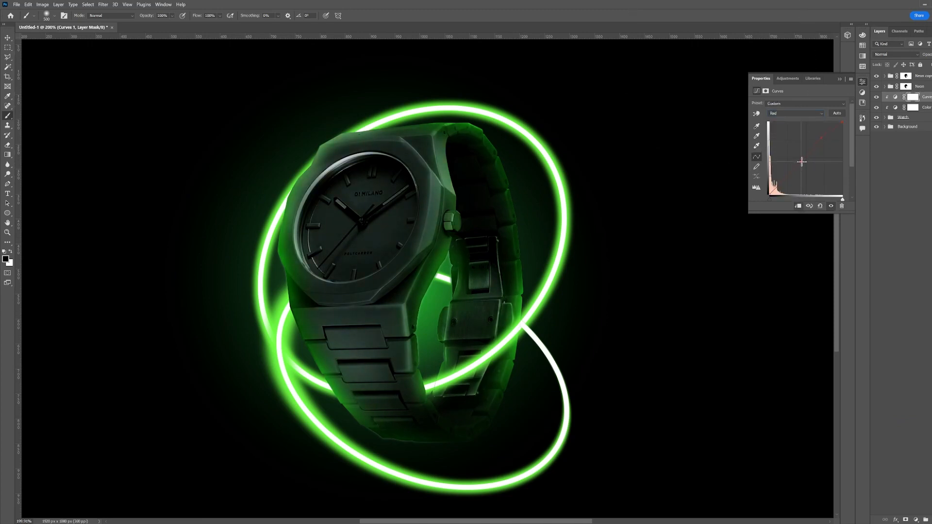
key("alt+2")
left_click_drag(795, 168, 796, 172)
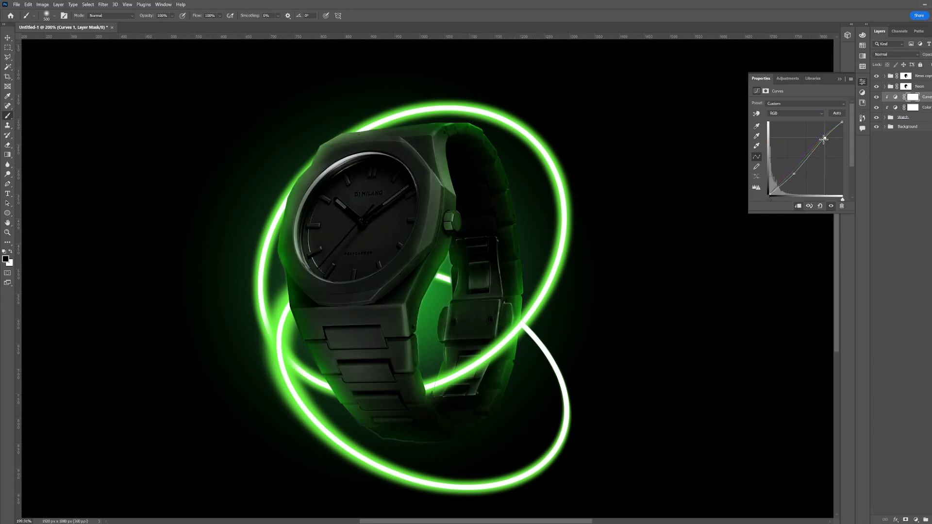
left_click(863, 82)
Fit the canvas to the screen and add a Vibrance adjustment layer with Vibrance +21 and Saturation +51
key("z")
left_click_drag(609, 307, 601, 305)
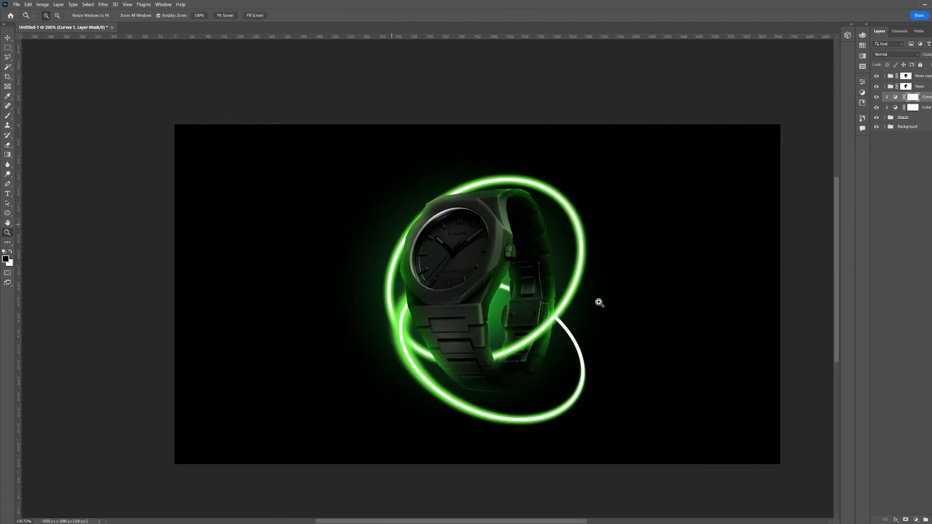
key("ctrl+0")
left_click(916, 519)
left_click(909, 440)
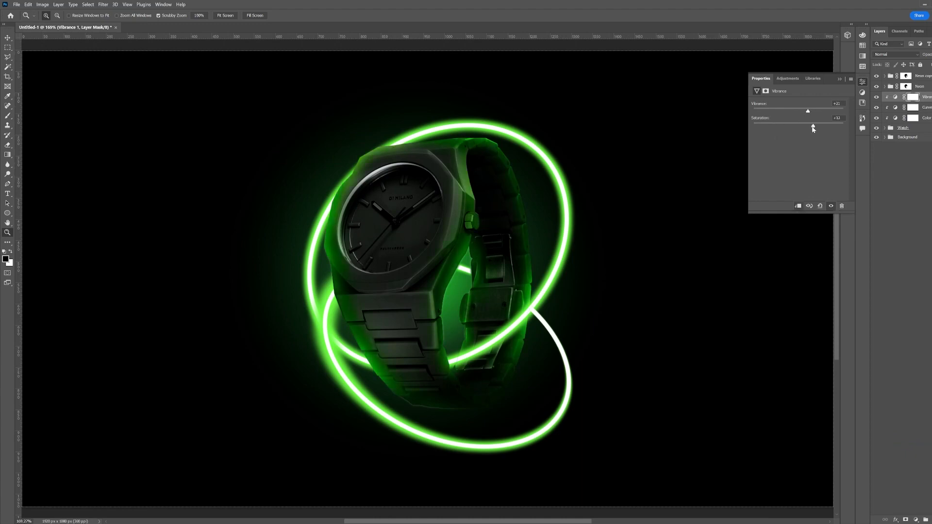
Reorder the adjustment layers so Color Balance is on top and Vibrance at the bottom
left_click(863, 82)
mouse_move(925, 97)
left_mouse_down()
mouse_move(927, 115)
mouse_move(909, 101)
left_mouse_up()
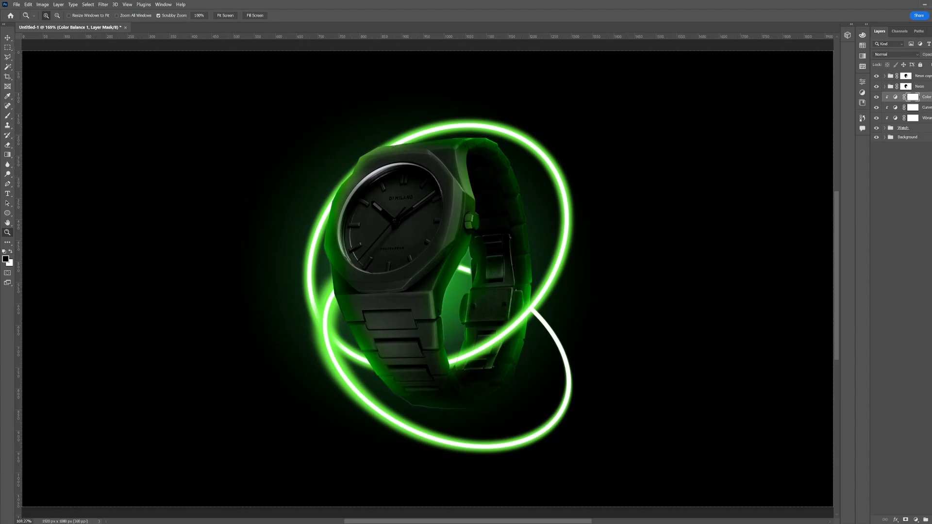